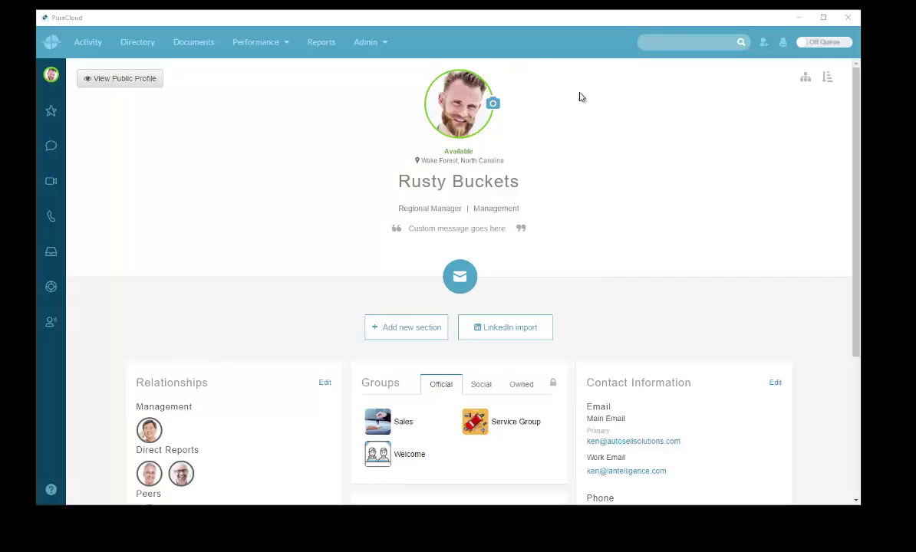
Step: Go to Admin > Contact Center to reach the Manage ACD Skills list
click(386, 45)
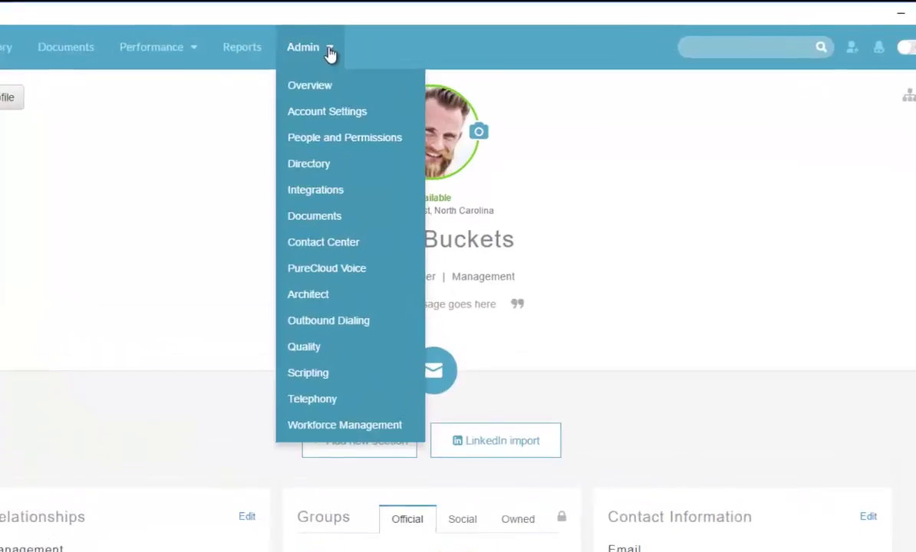
click(340, 260)
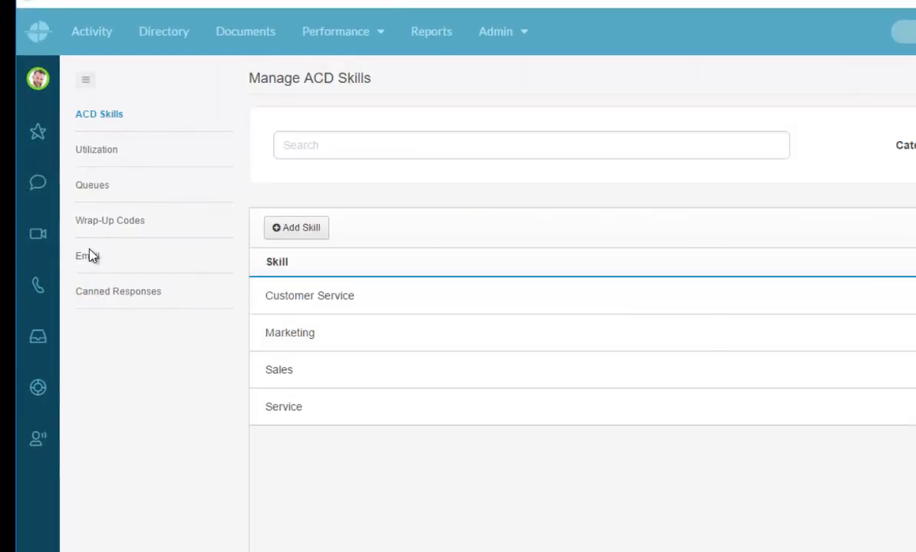
Step: Edit the autosellsolutions.mypurecloud.com email domain to list its inbound addresses
click(88, 257)
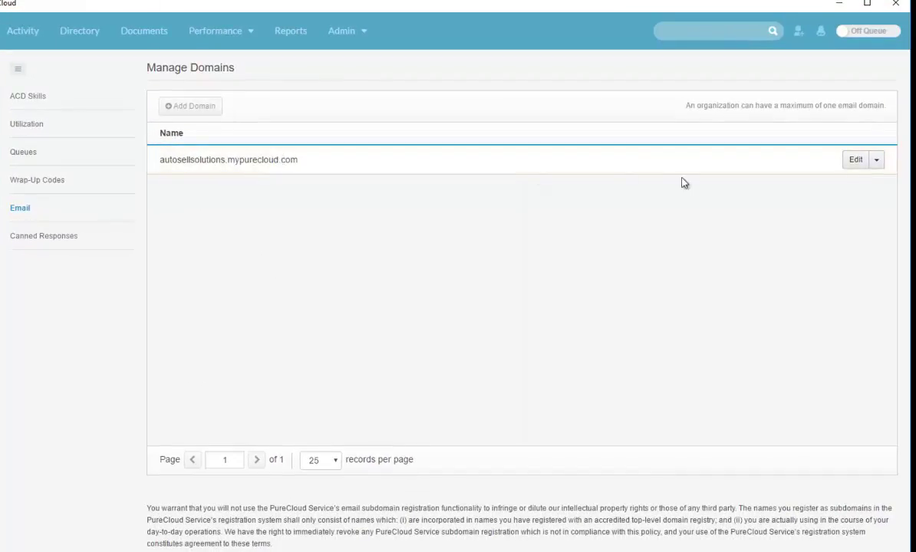
click(855, 161)
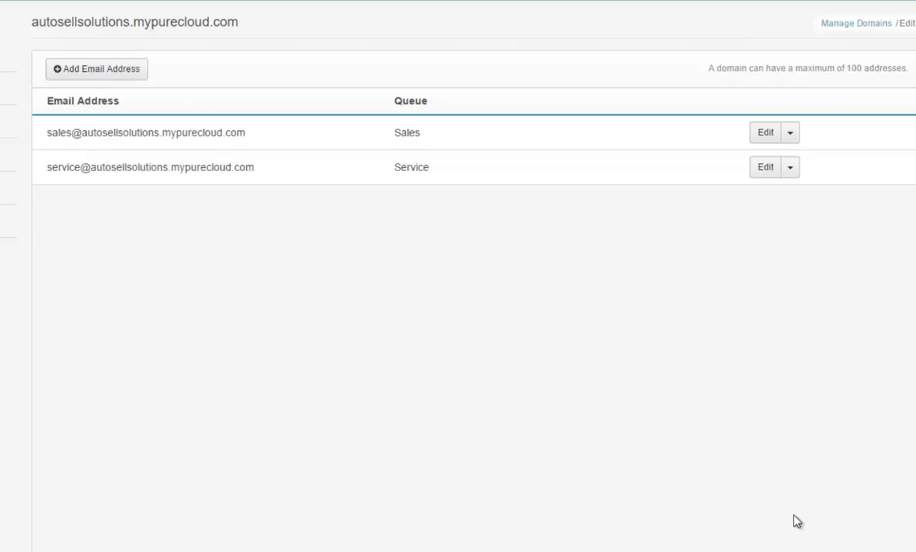
Step: Save the sales address settings unchanged: Sales queue, no language, priority 1
click(765, 135)
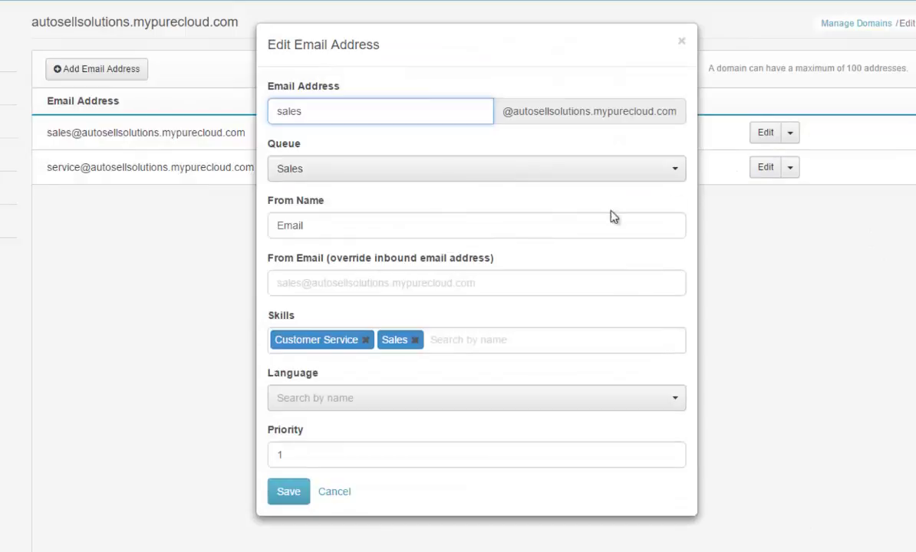
click(617, 165)
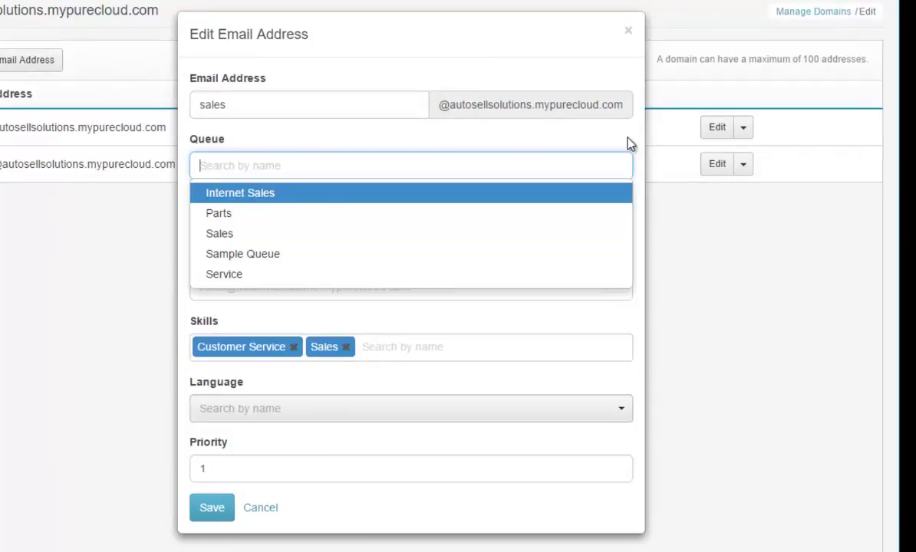
key(Down)
key(Down)
key(Return)
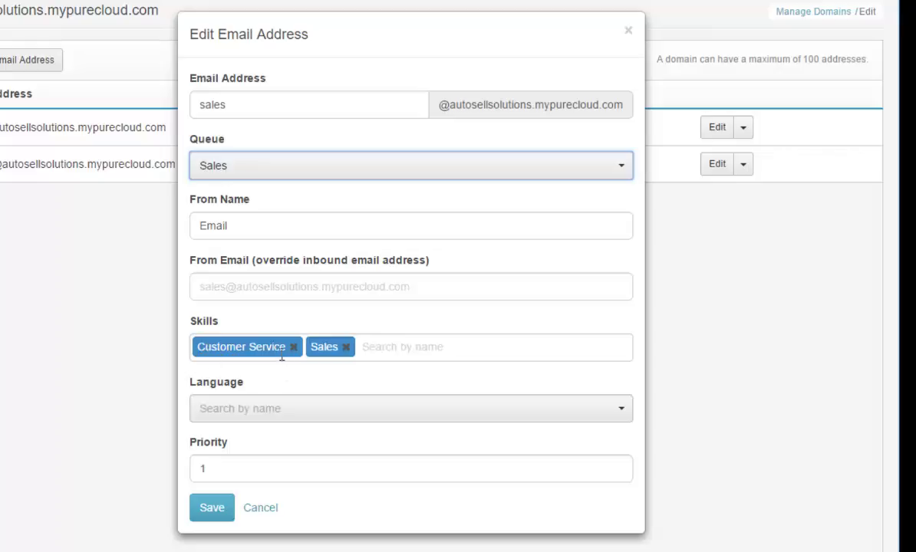
click(441, 412)
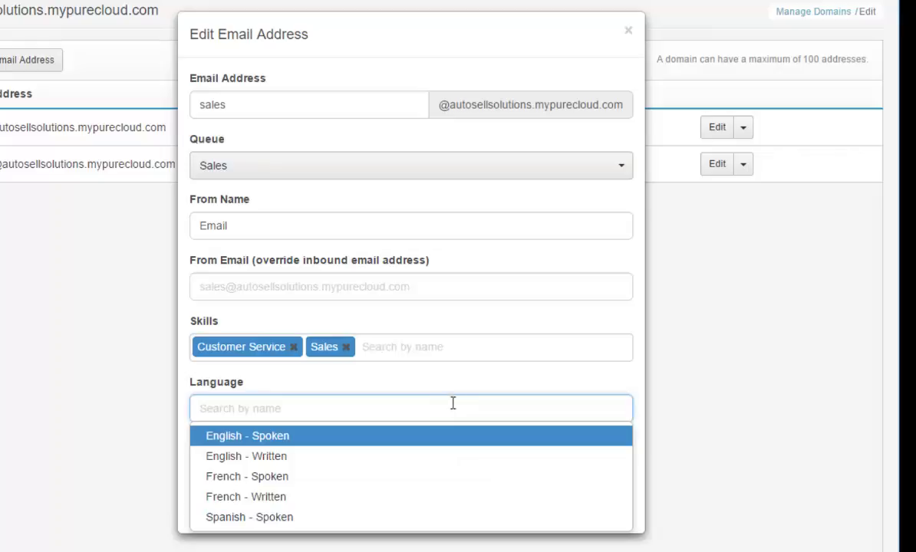
click(477, 378)
click(291, 473)
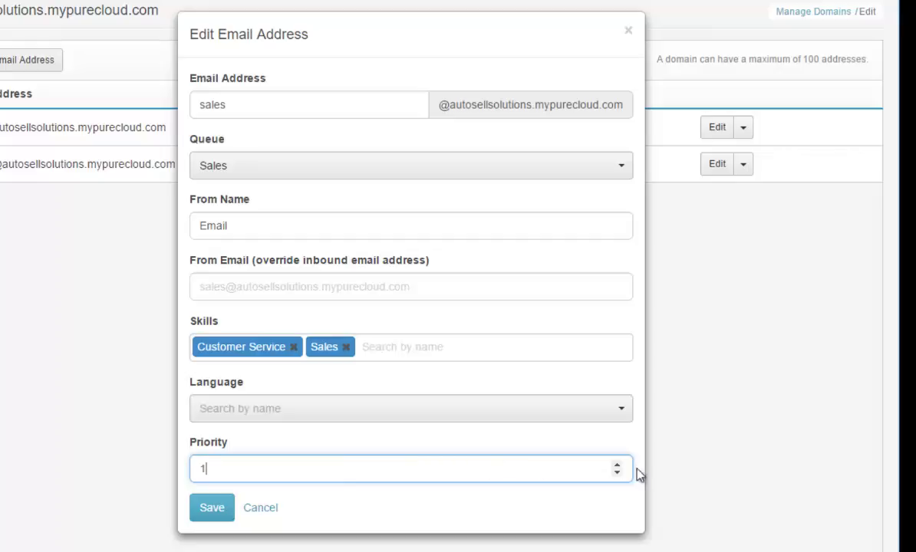
click(449, 500)
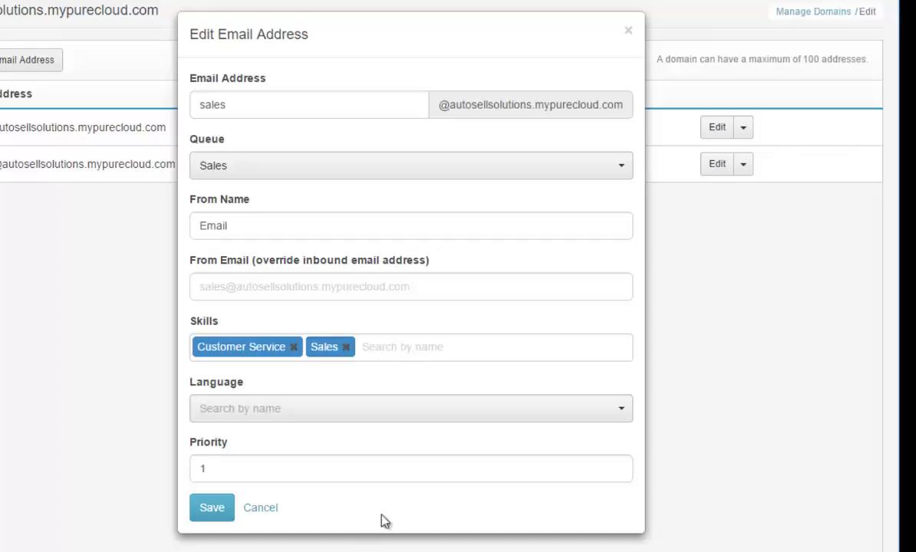
click(216, 509)
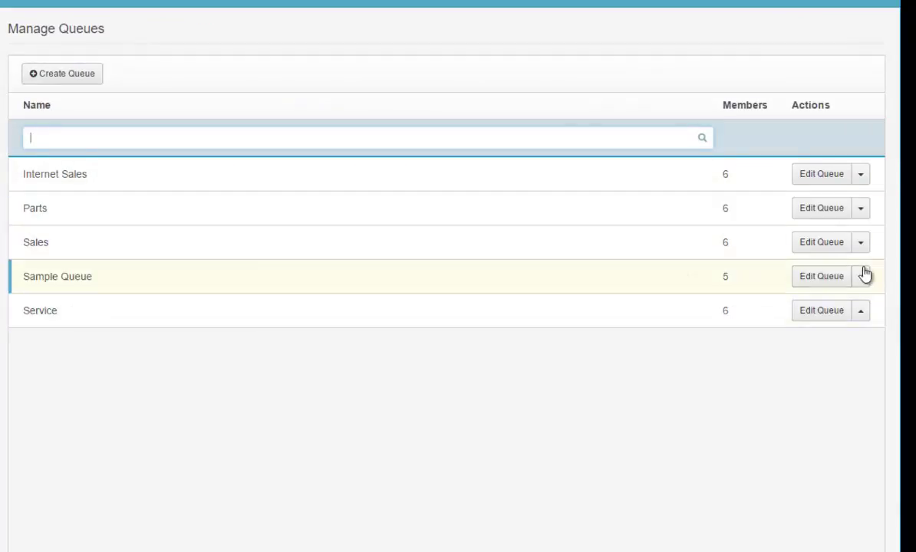
Step: Review the Sales queue's email service levels, members and general settings
click(824, 247)
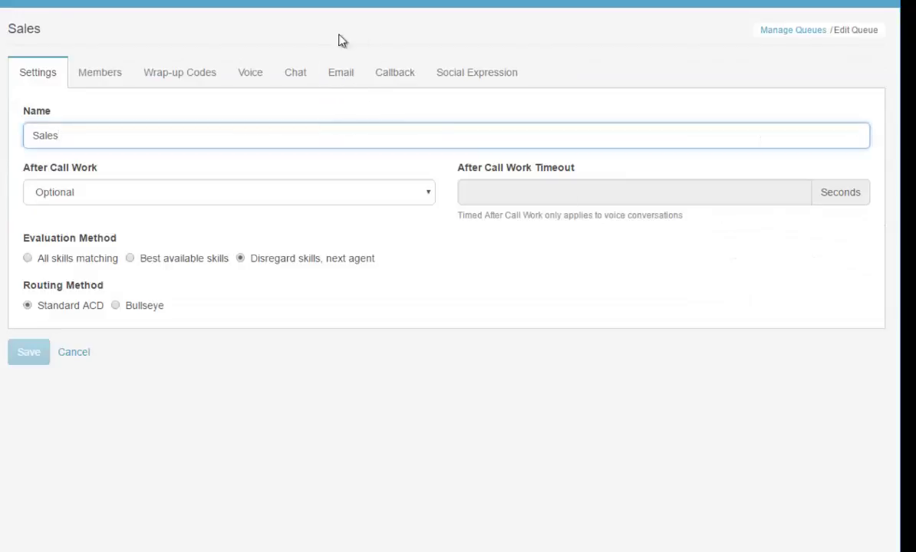
click(340, 77)
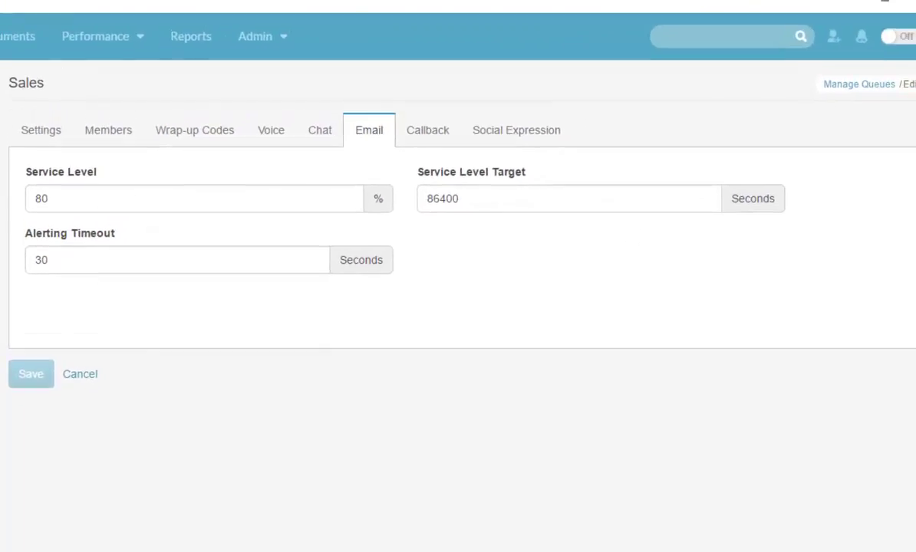
click(52, 133)
click(86, 135)
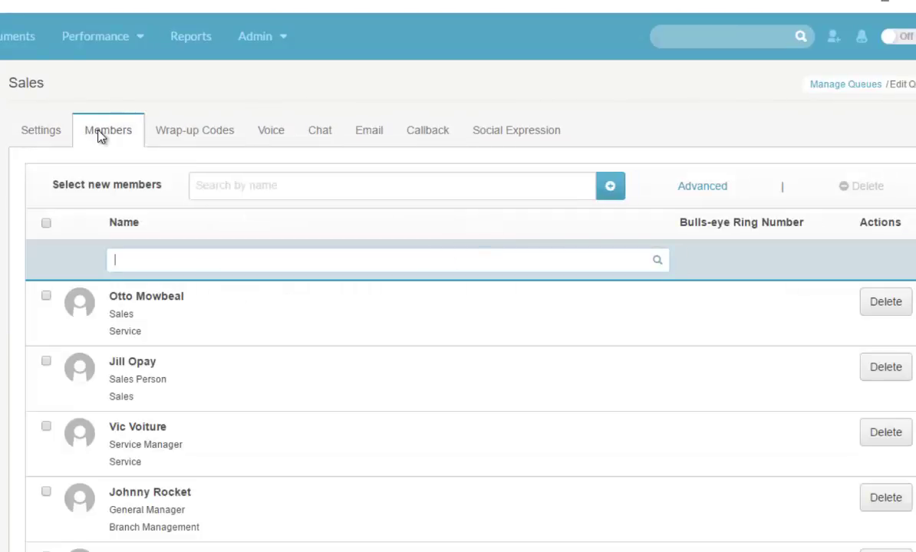
click(43, 136)
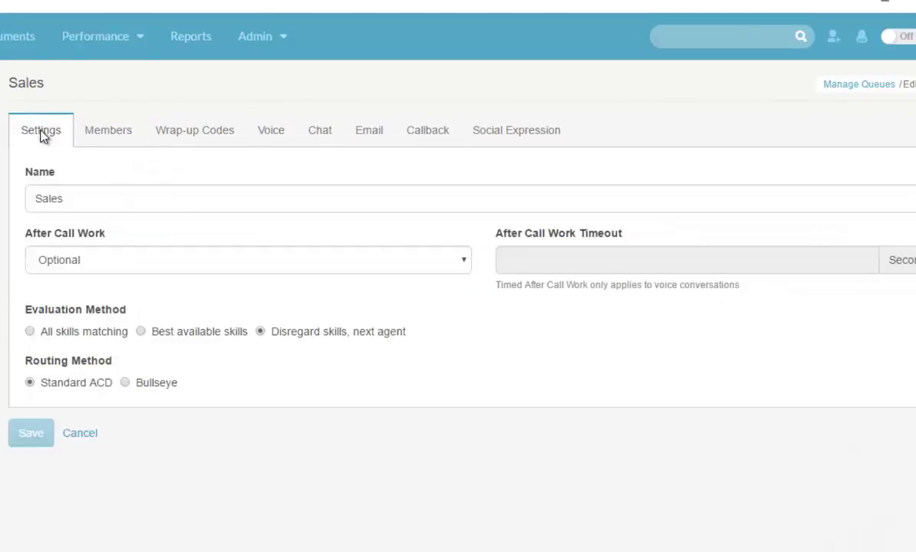
Step: Check the Email Not Responded rule flagging Sales emails waiting over 5 seconds, then return to Rules
click(862, 38)
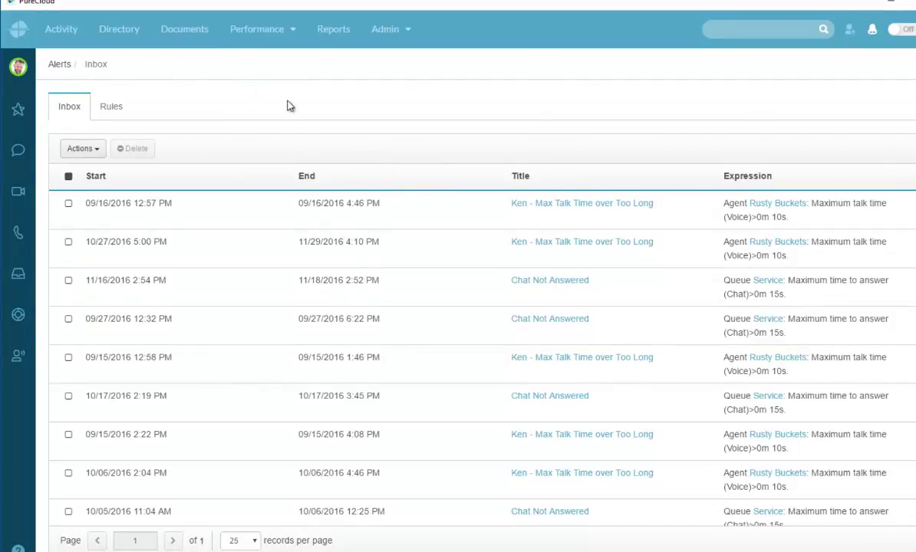
click(113, 113)
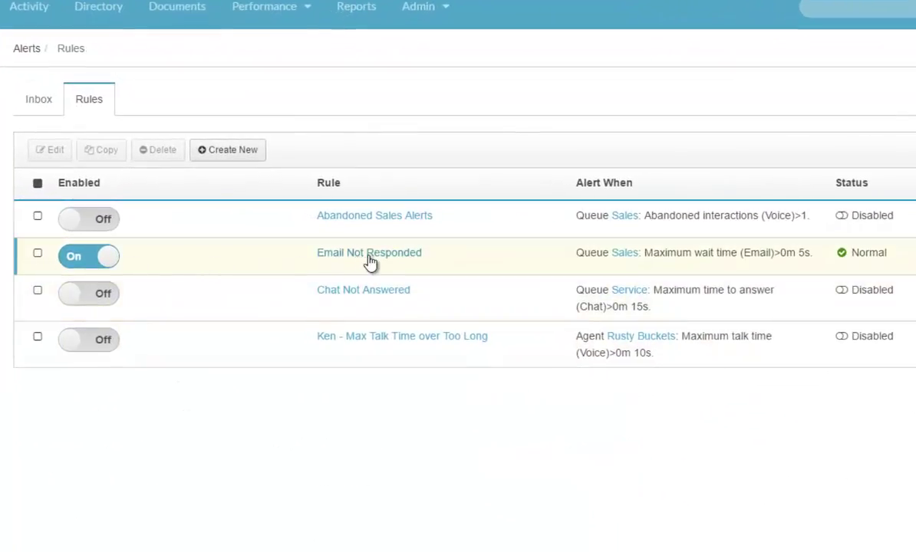
click(381, 262)
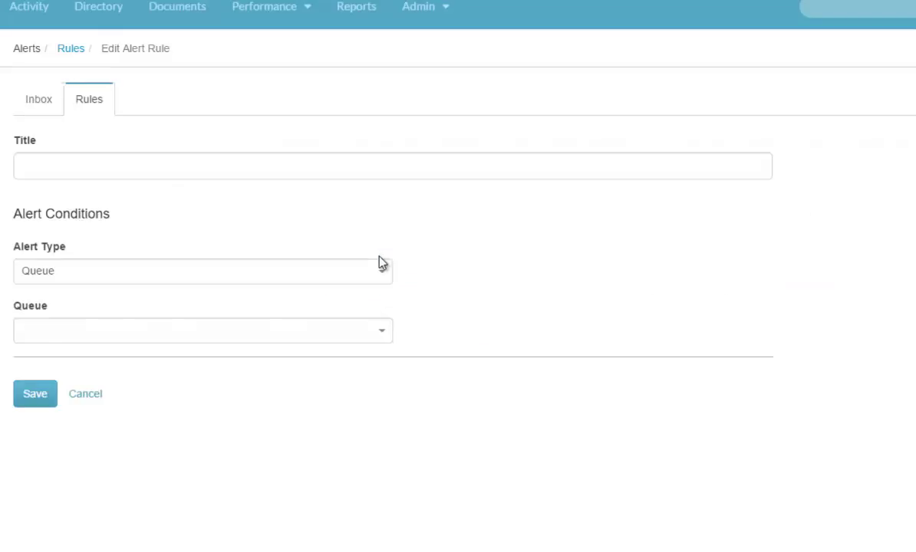
scroll(184, 182, down, 2)
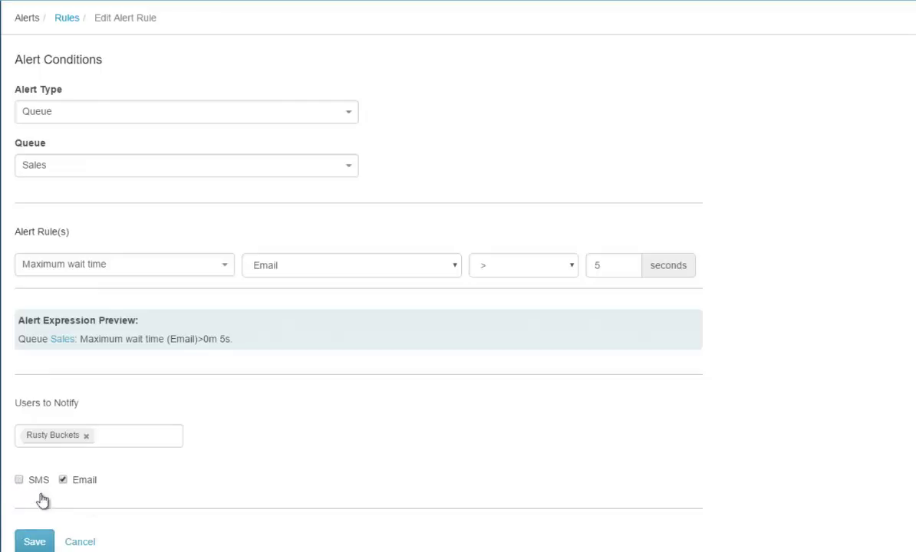
scroll(386, 460, up, 2)
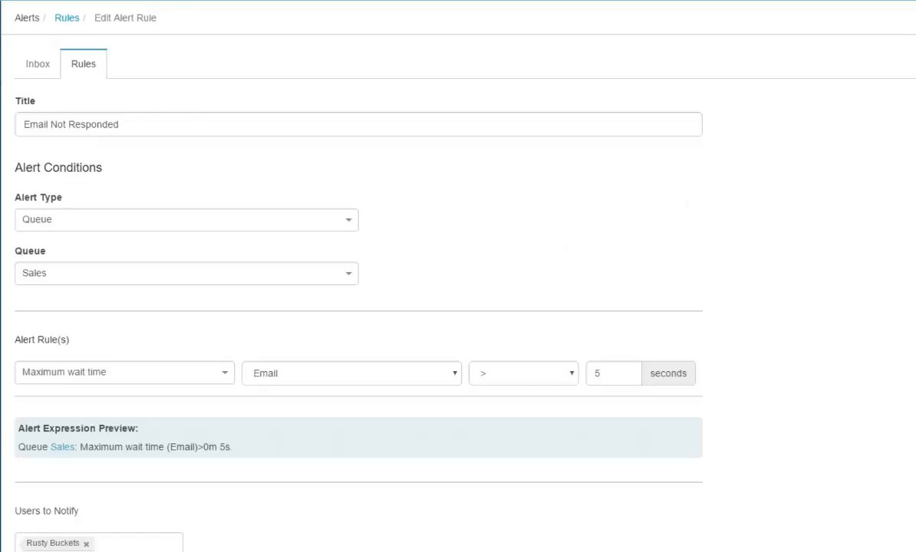
click(32, 69)
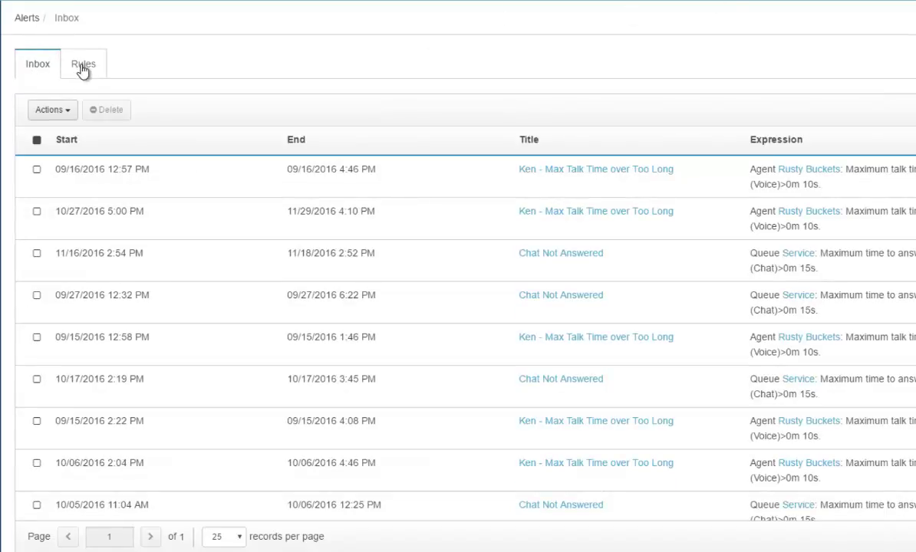
click(83, 66)
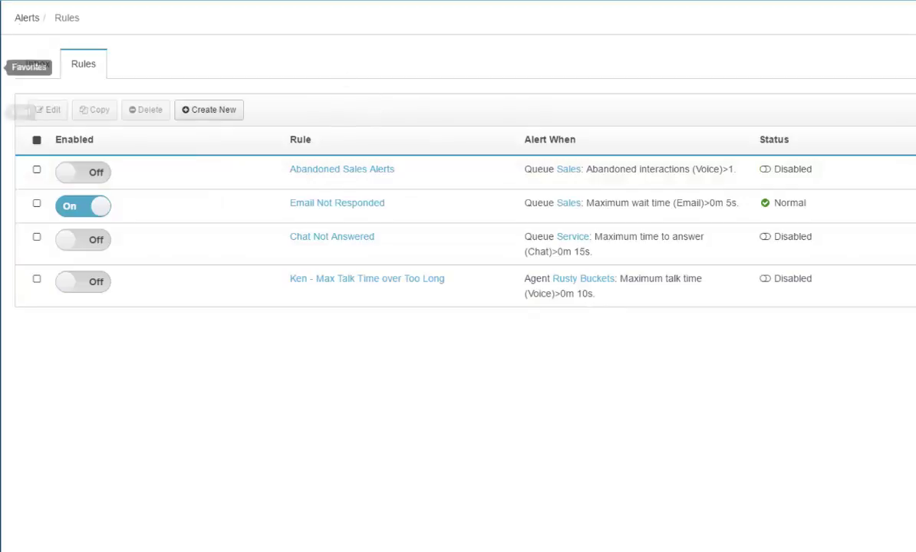
Step: Activate the Service and Sales queues for today
click(0, 7)
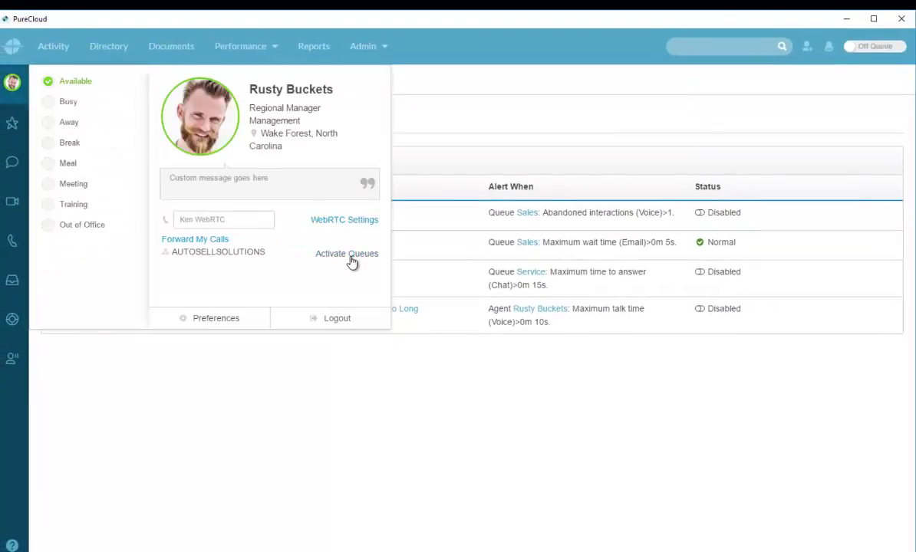
click(349, 256)
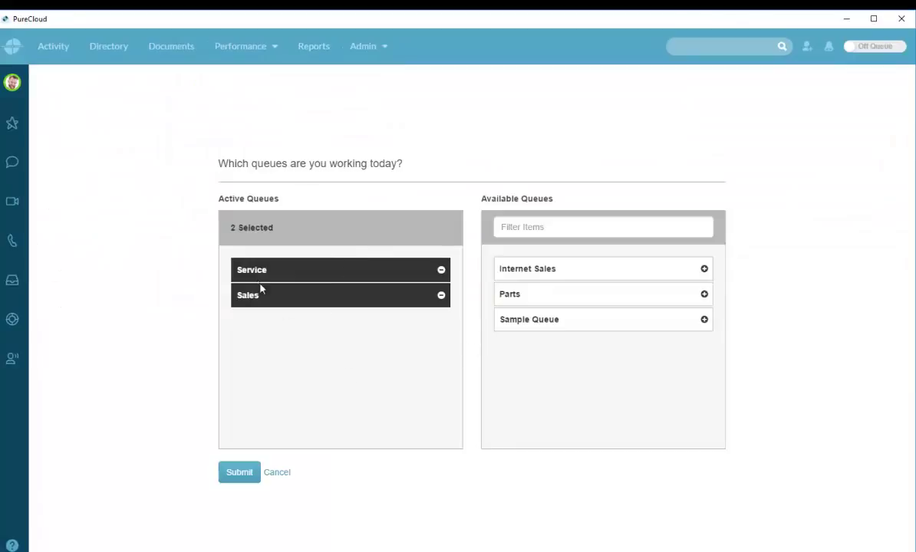
click(244, 480)
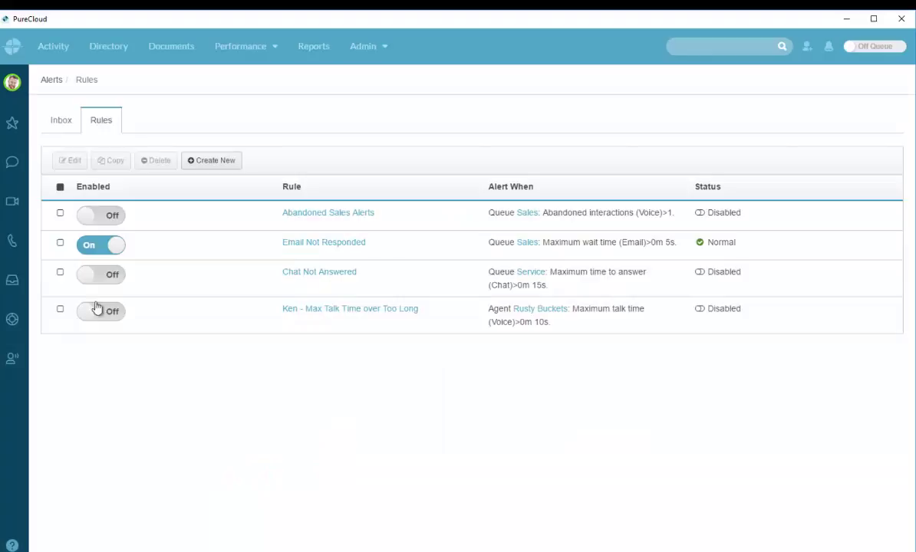
Step: Switch presence from Off Queue to On Queue
click(12, 82)
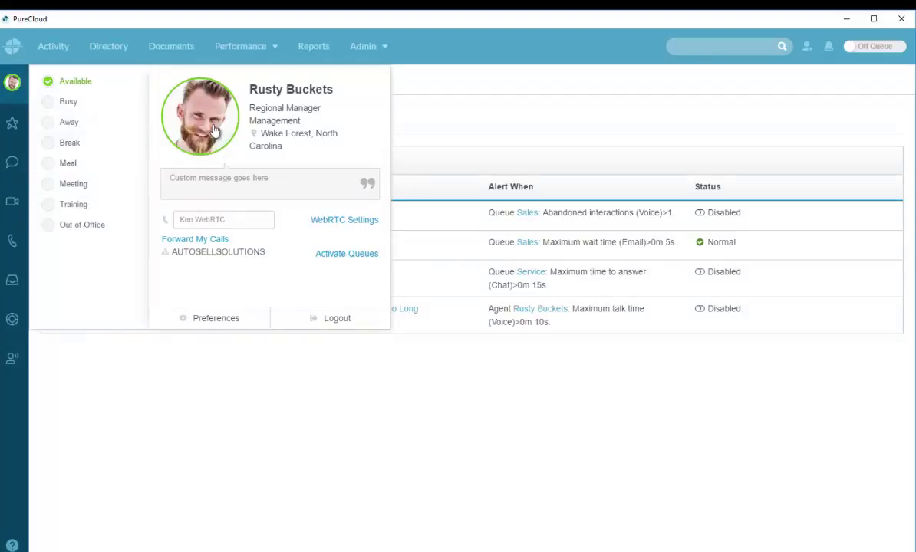
click(213, 116)
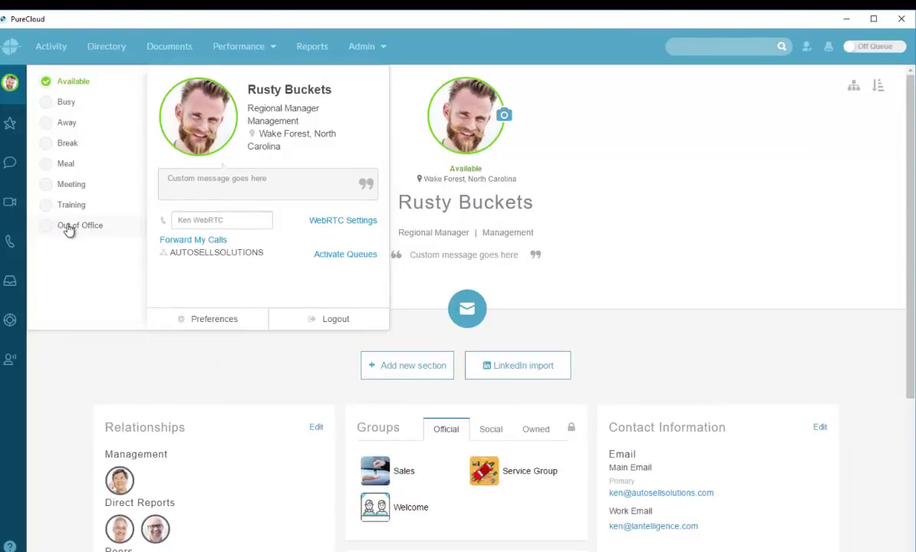
click(884, 52)
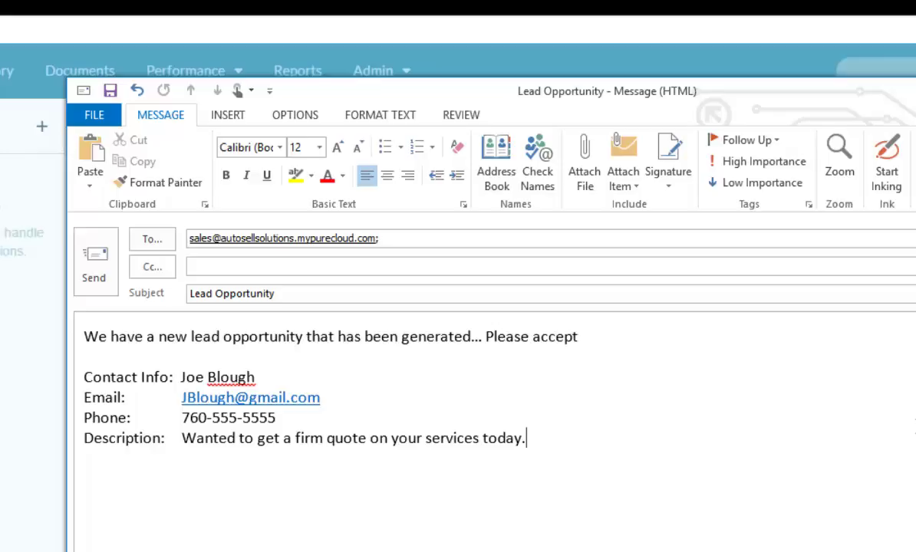
Step: Send the Lead Opportunity email from Outlook to the sales queue address
click(104, 263)
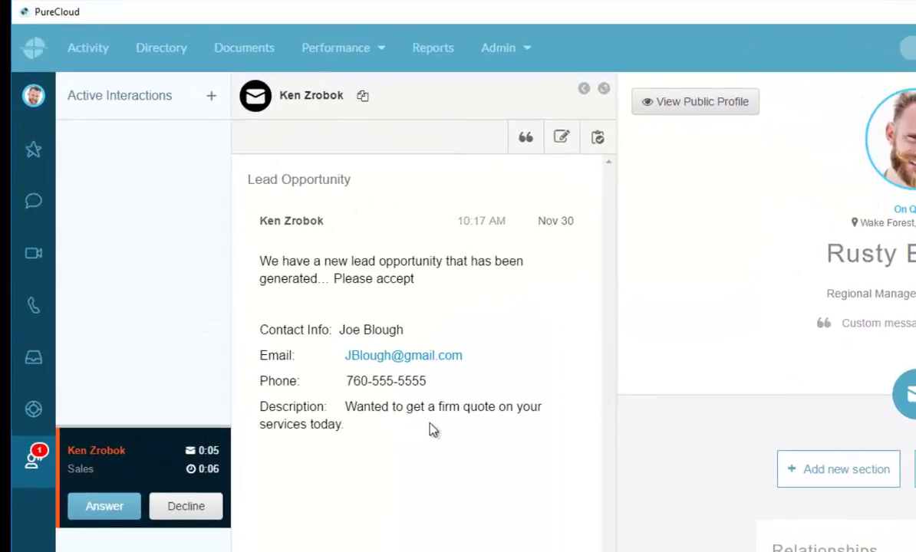
Step: Accept the lead email, reply 'We accept this lead', and wrap up as Asked for Directions
click(106, 512)
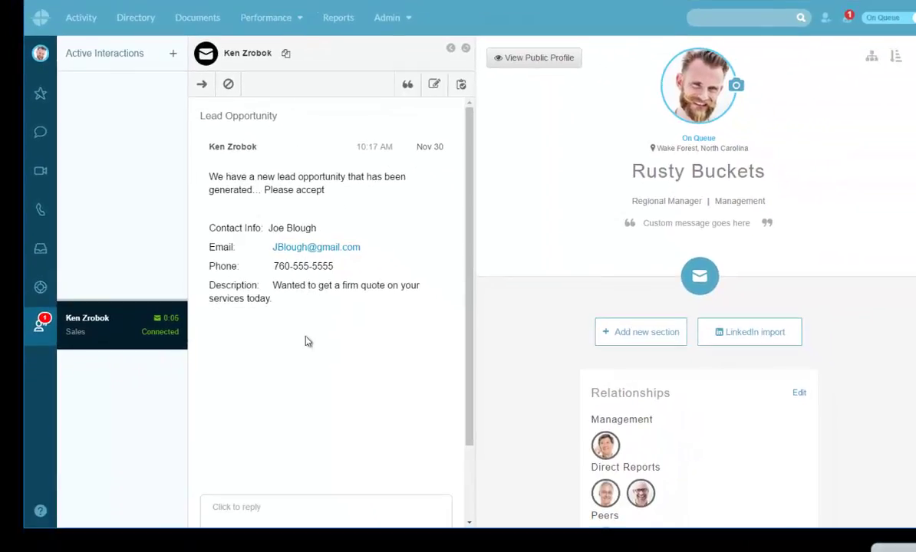
click(299, 505)
click(261, 384)
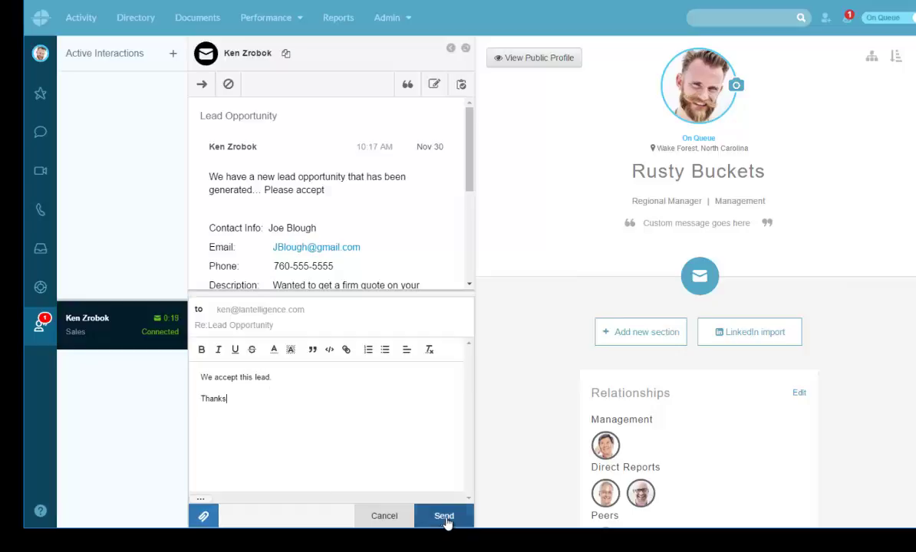
click(204, 516)
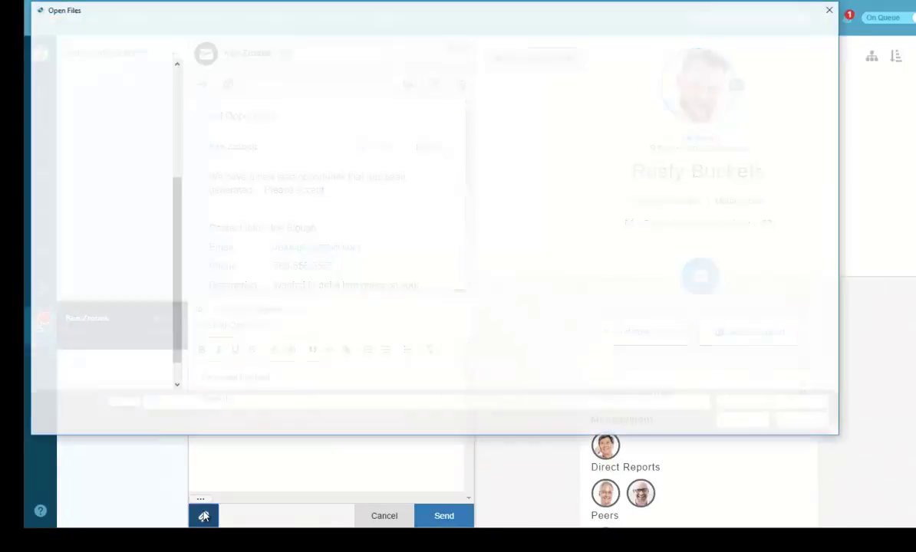
click(831, 10)
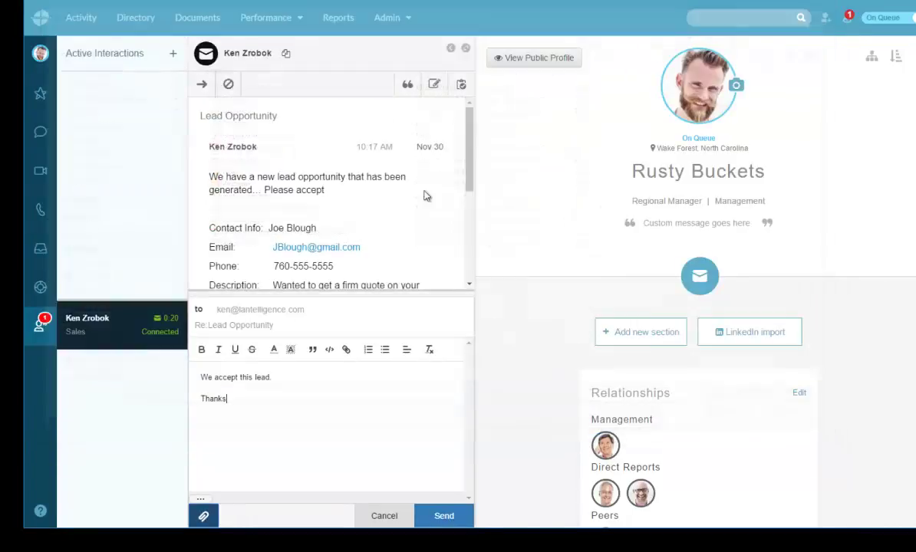
click(448, 519)
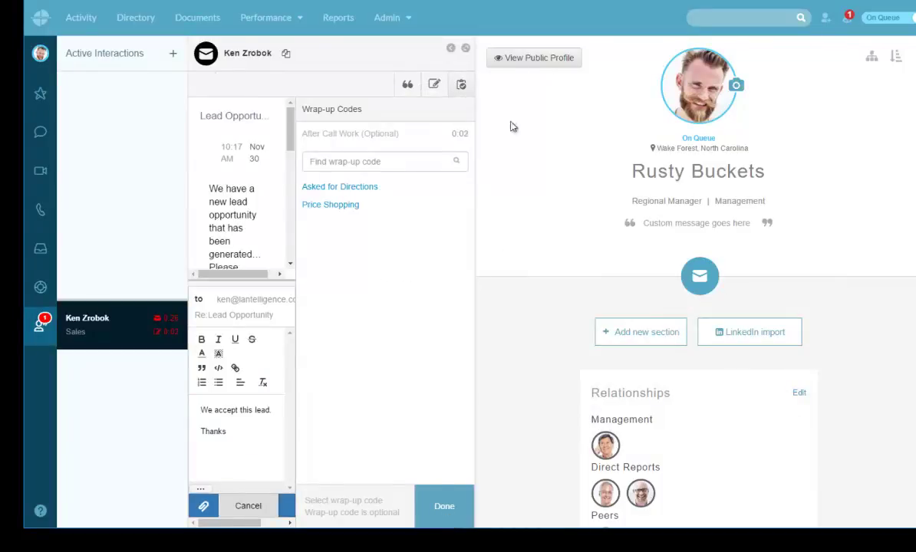
click(465, 48)
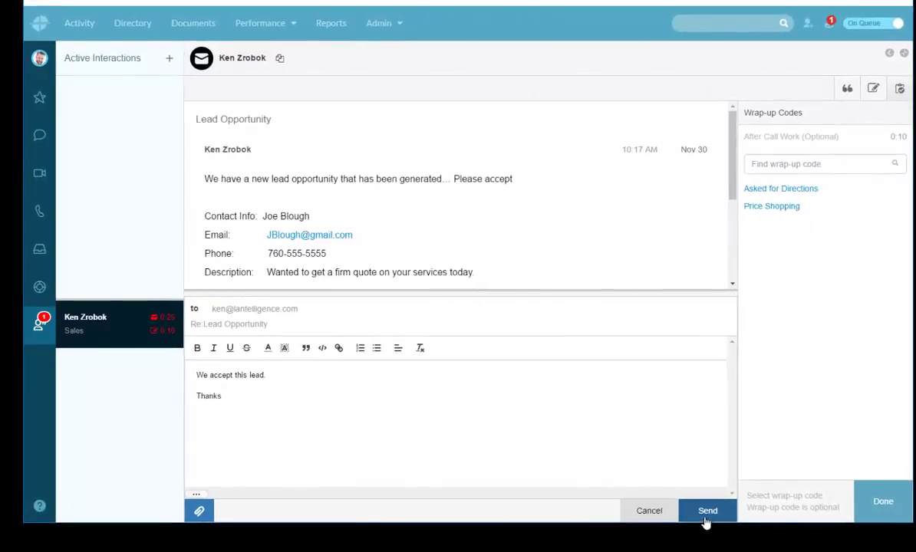
click(704, 515)
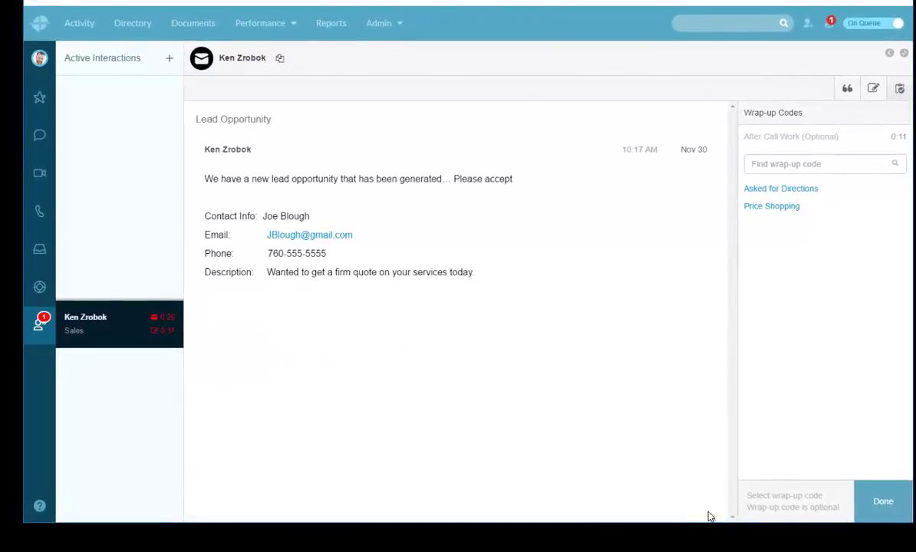
click(784, 192)
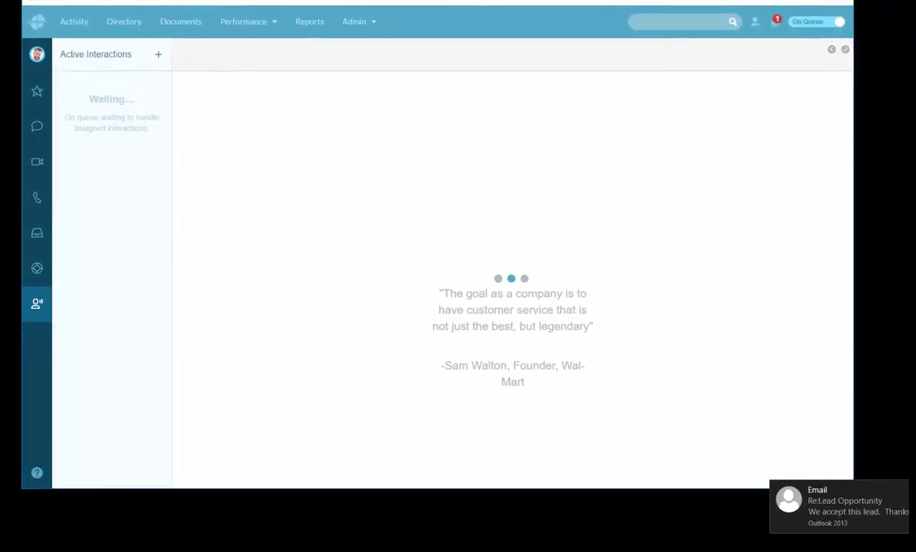
Step: Open the Re: Lead Opportunity reply in Outlook and select its 'We accept this lead' line
click(866, 510)
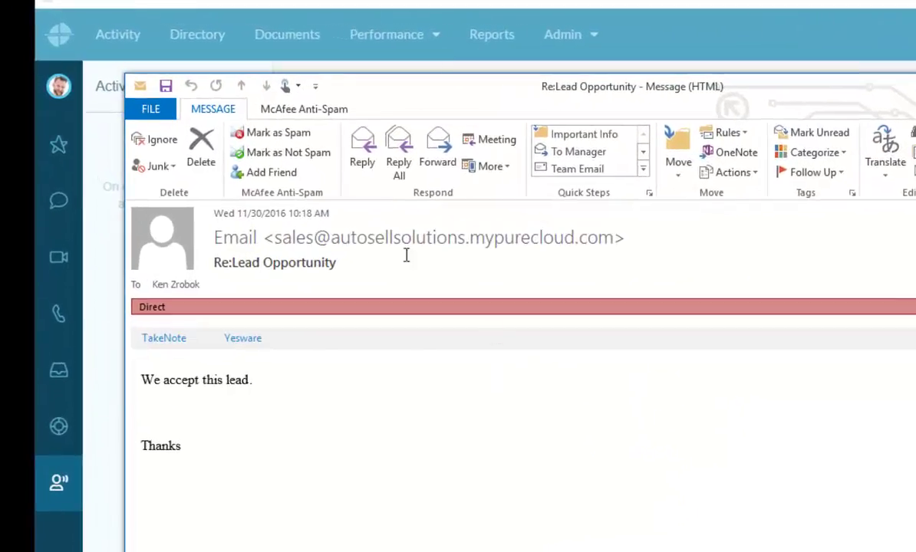
drag(460, 91, 622, 24)
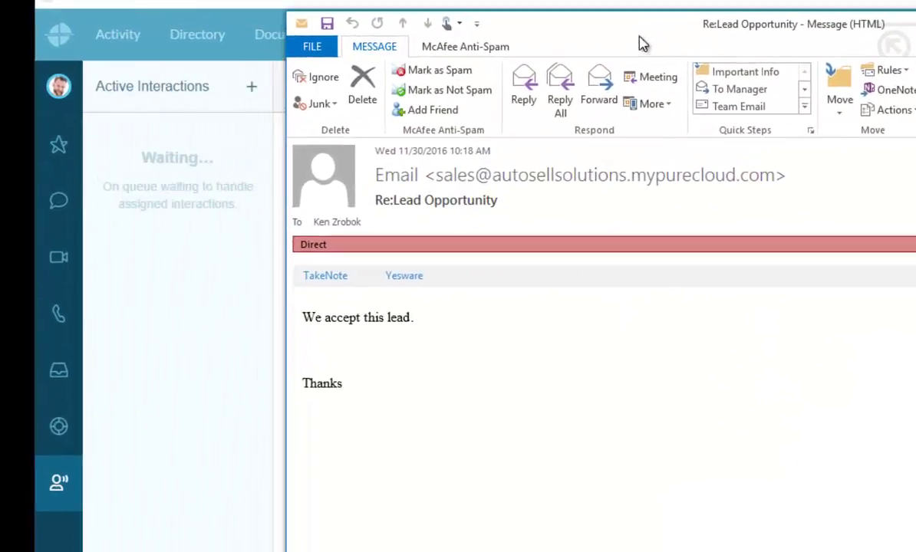
drag(308, 323, 425, 317)
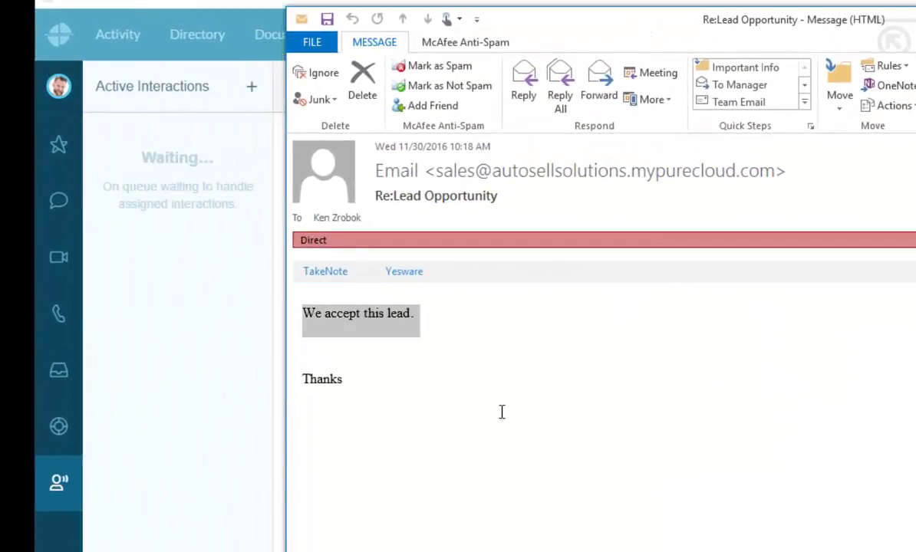
triple_click(433, 172)
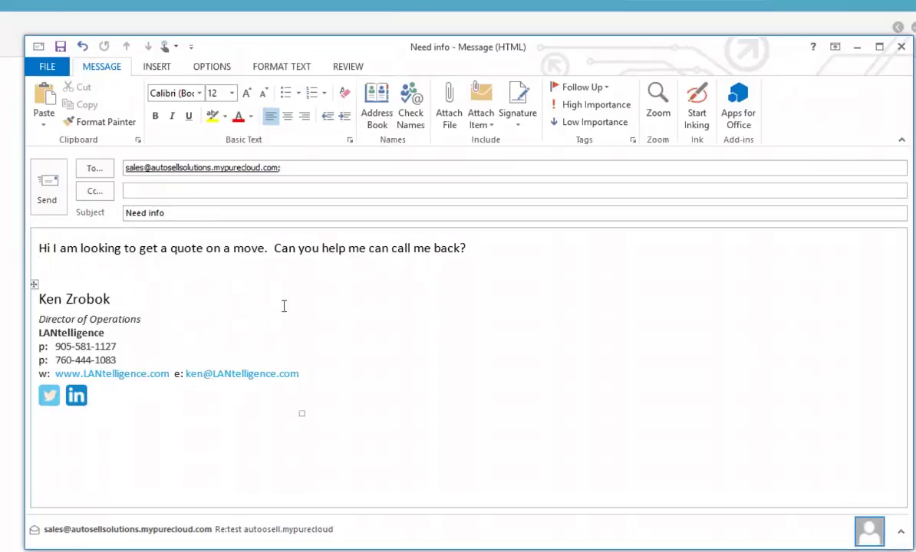
Step: Send the Need info email asking for a moving quote to the sales address
click(38, 172)
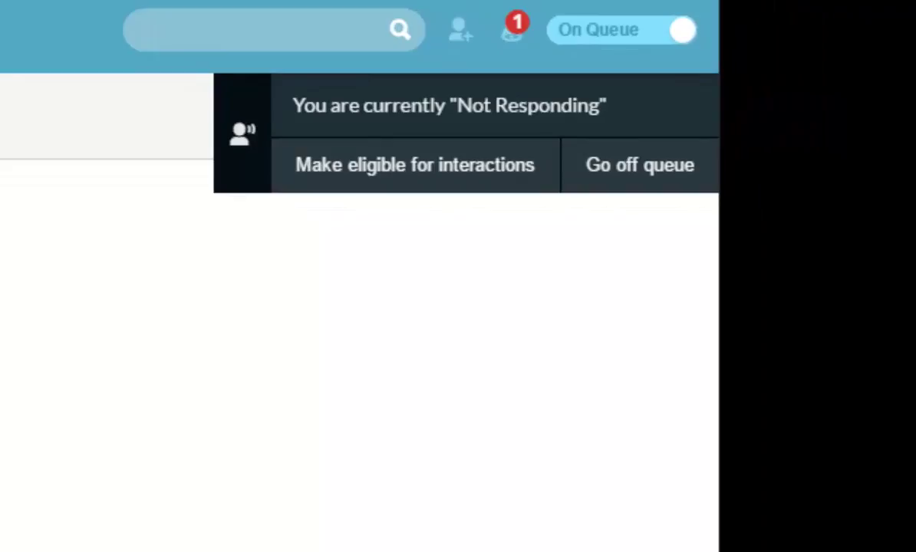
click(581, 174)
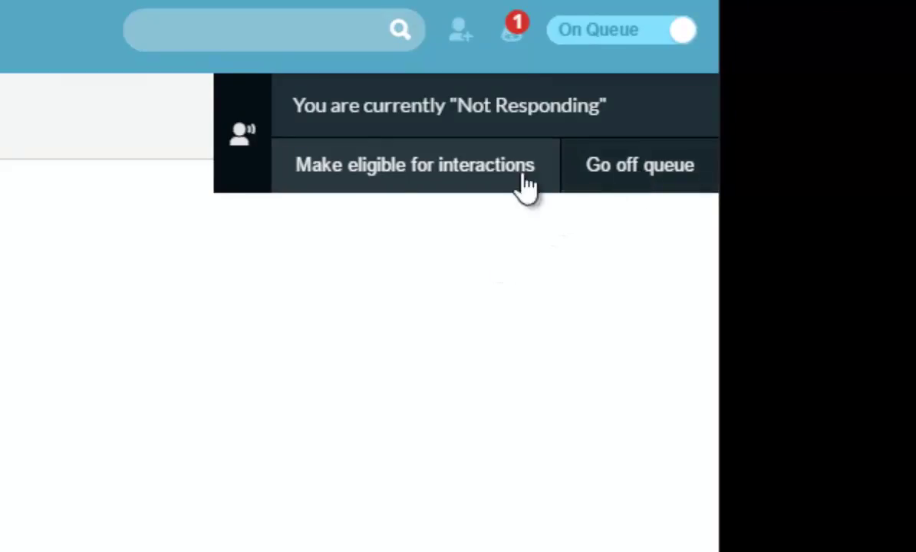
Step: Make the agent eligible for interactions again and accept the lead's incoming Need info email
click(417, 180)
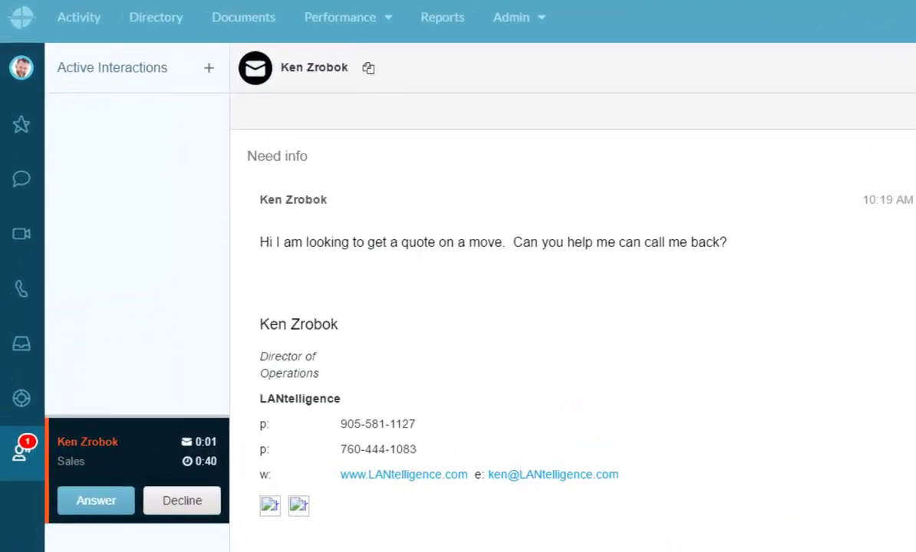
click(98, 508)
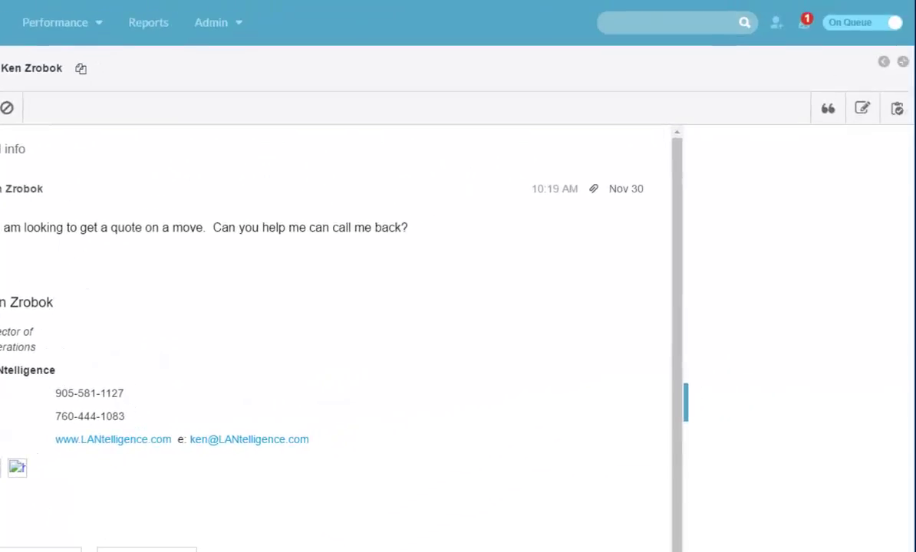
Step: Reply with the Service group's Welcome Message ('Hello How Can I be of assistance?') and send it
click(827, 112)
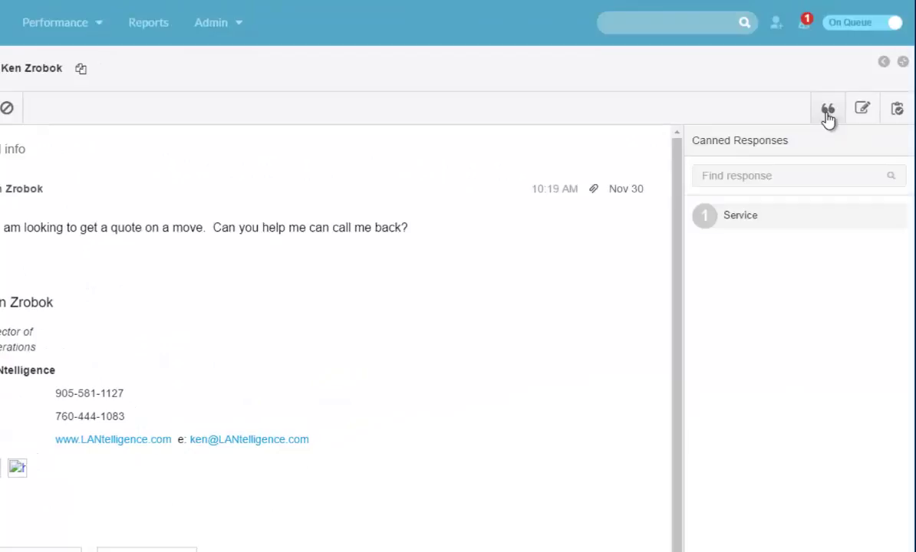
click(754, 219)
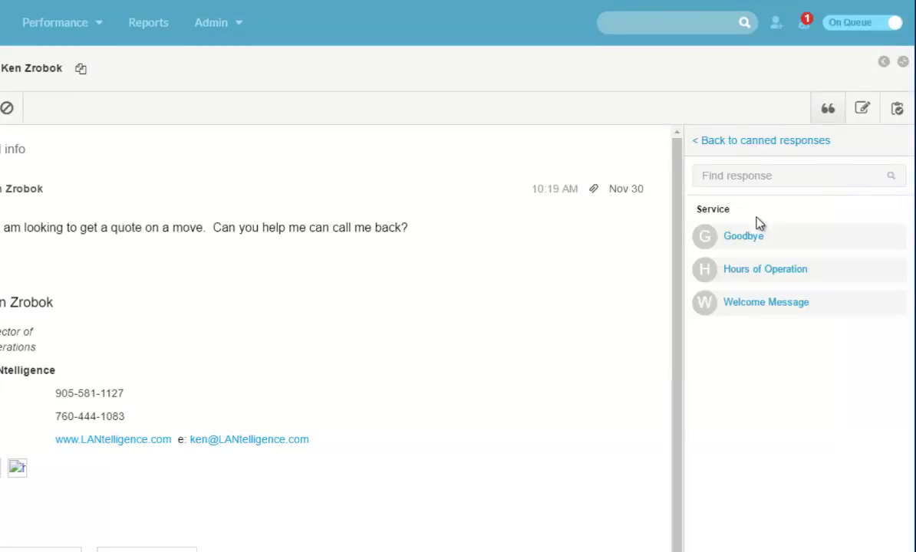
click(758, 305)
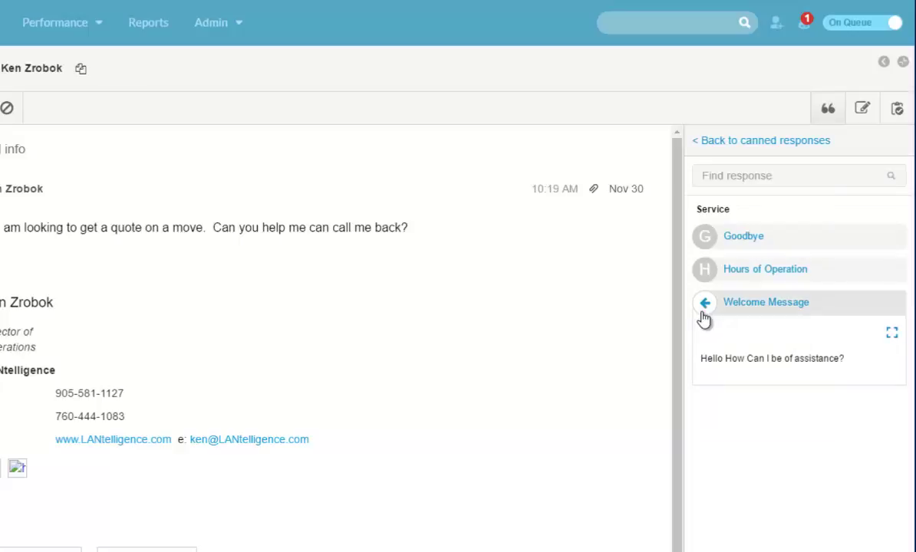
drag(675, 365, 675, 445)
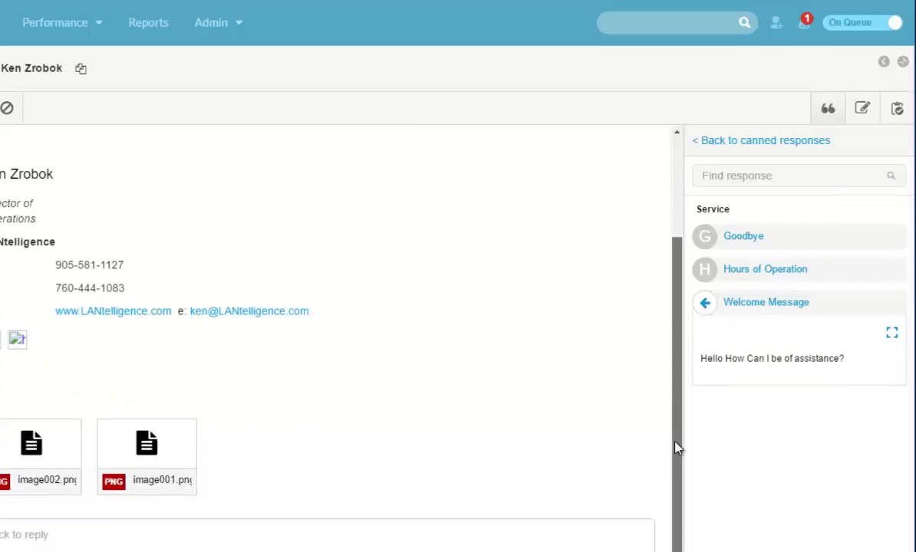
click(714, 307)
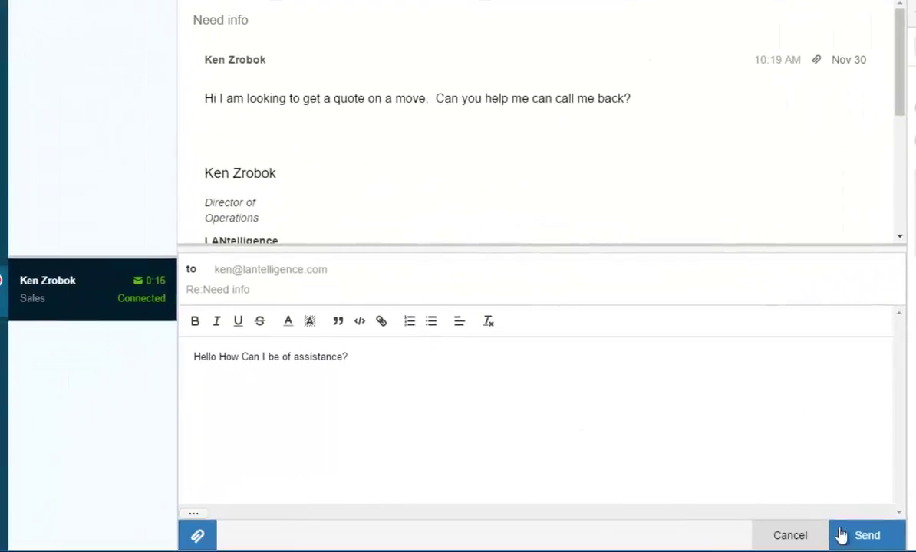
click(827, 548)
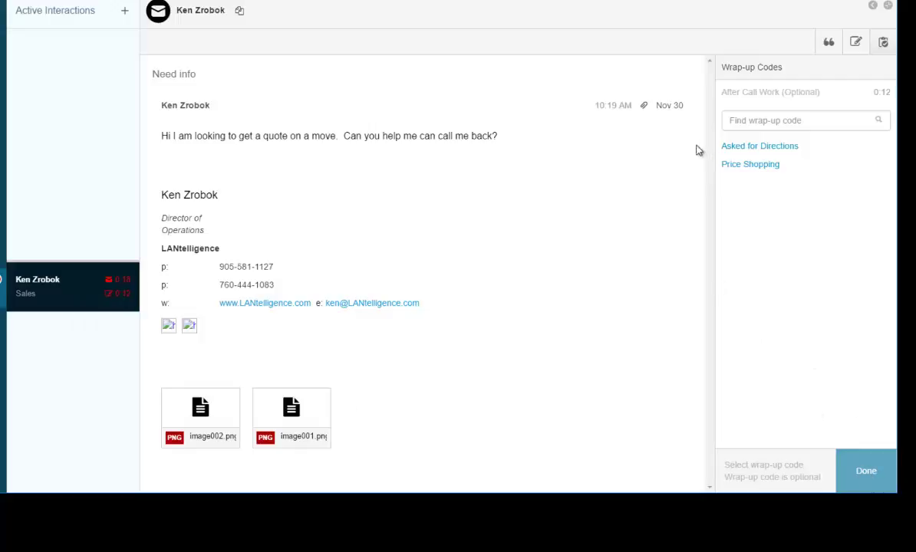
Step: Finish wrap-up with no code so the Need info interaction closes
click(866, 472)
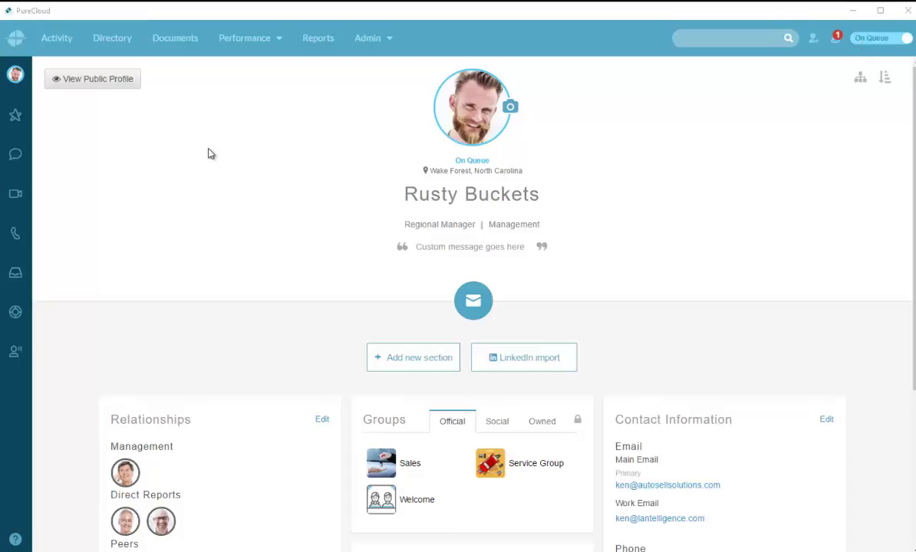
Step: Set the agent's presence from On Queue to Break and bring up the Performance menu
click(14, 74)
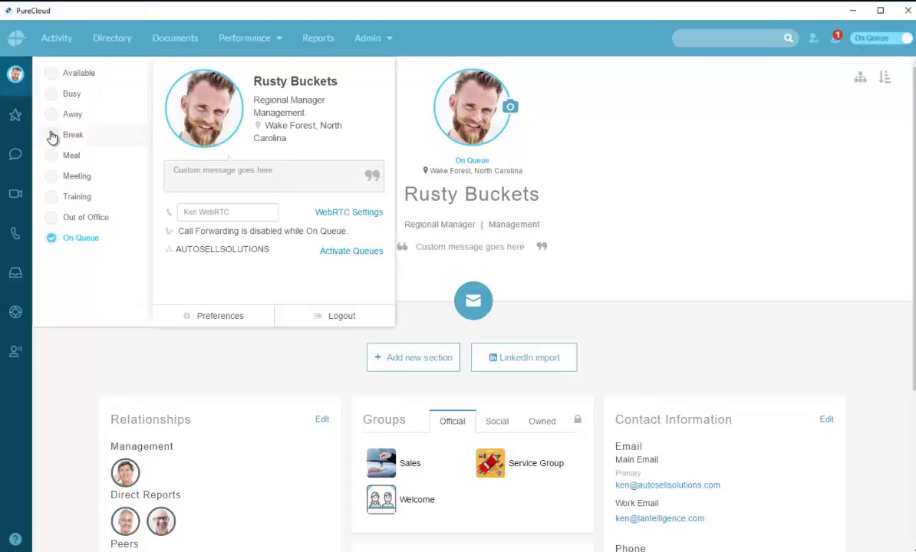
click(53, 135)
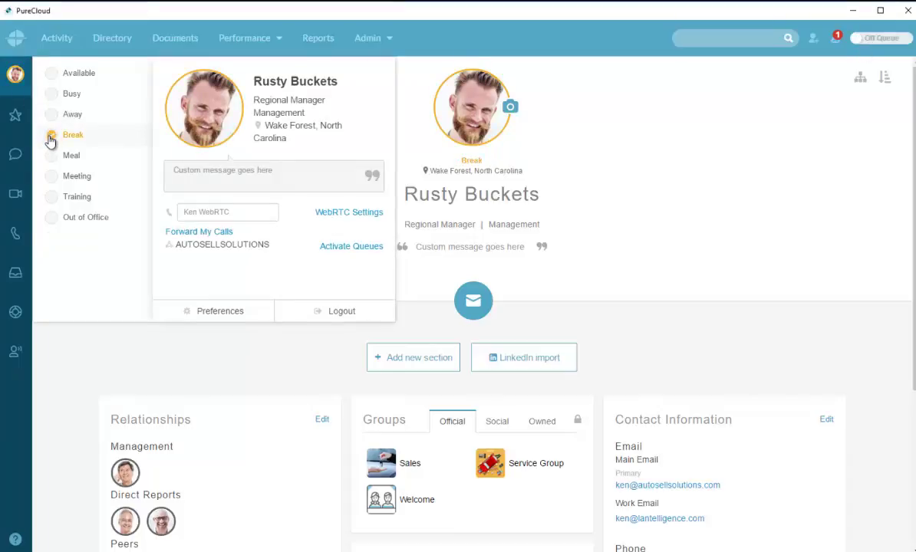
click(625, 188)
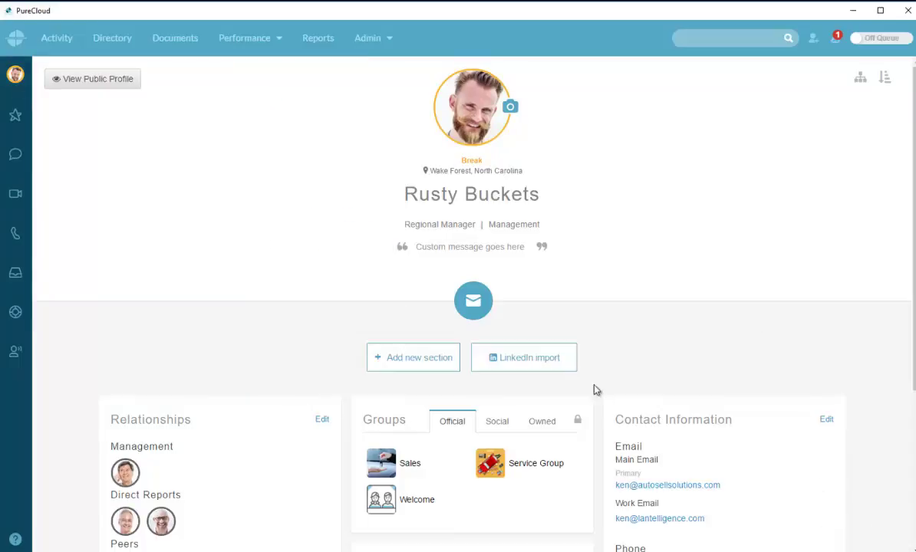
click(244, 40)
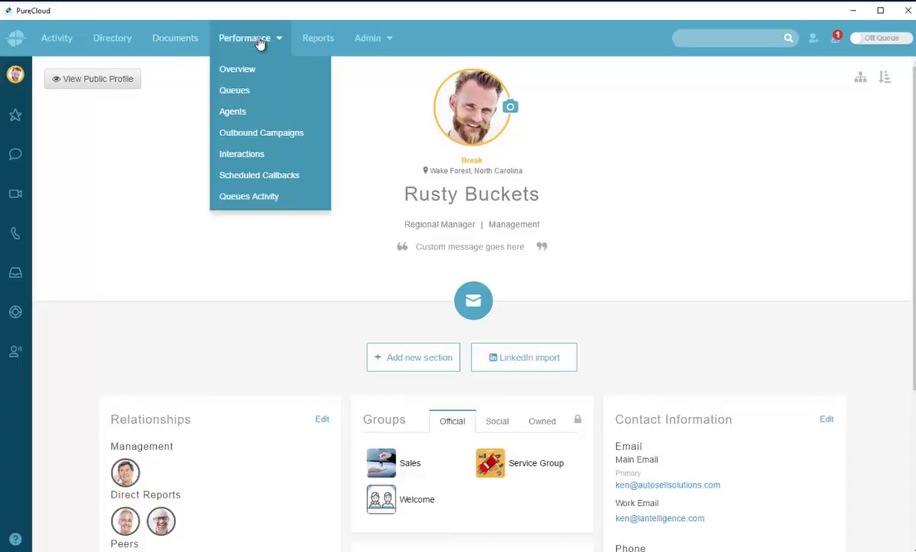
Step: Open the Interactions performance page and clear its existing Email and Today filters
click(265, 157)
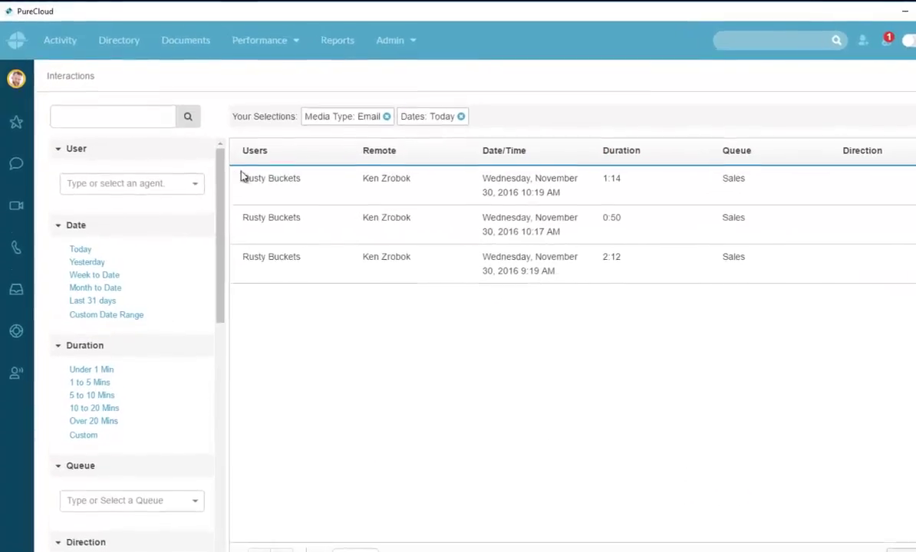
click(371, 112)
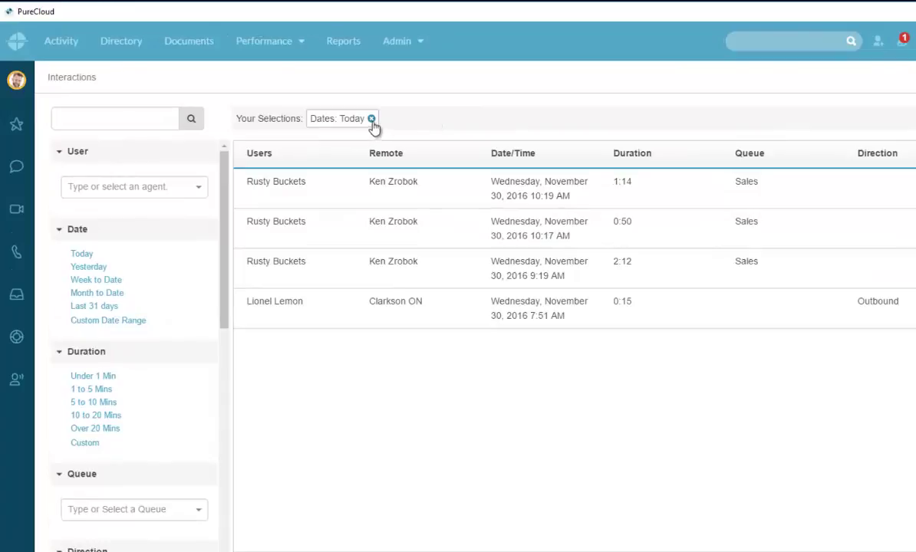
click(372, 118)
click(60, 152)
Step: Collapse every filter section, from Date down through Media Type
click(59, 182)
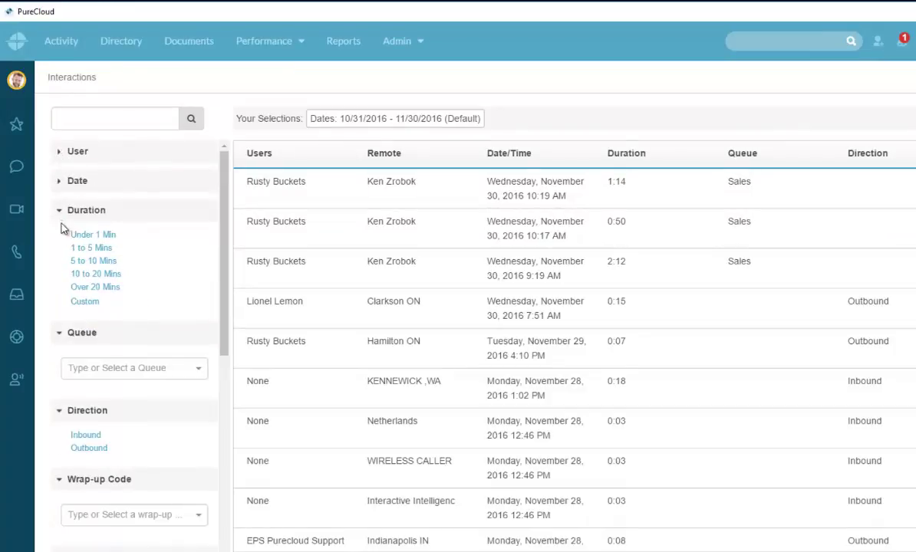
click(59, 209)
click(59, 242)
click(58, 269)
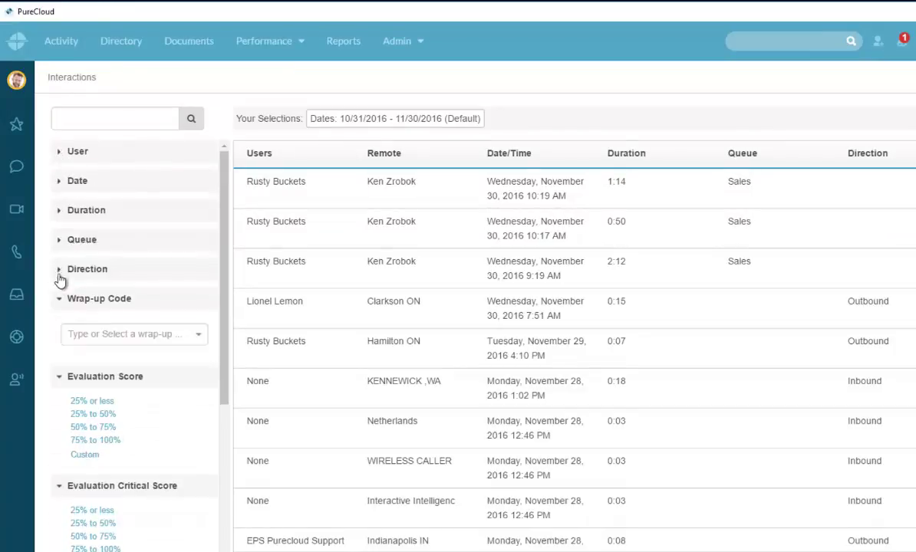
click(58, 297)
click(68, 315)
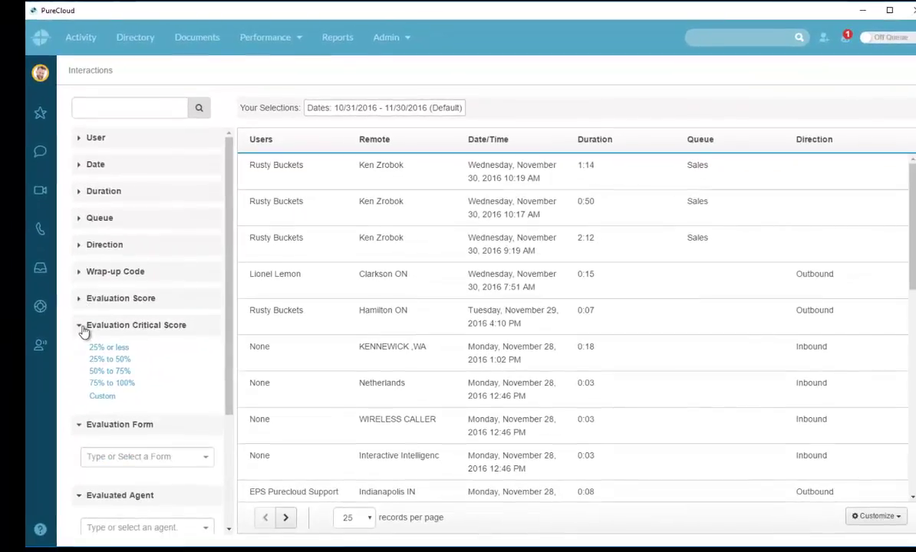
click(76, 338)
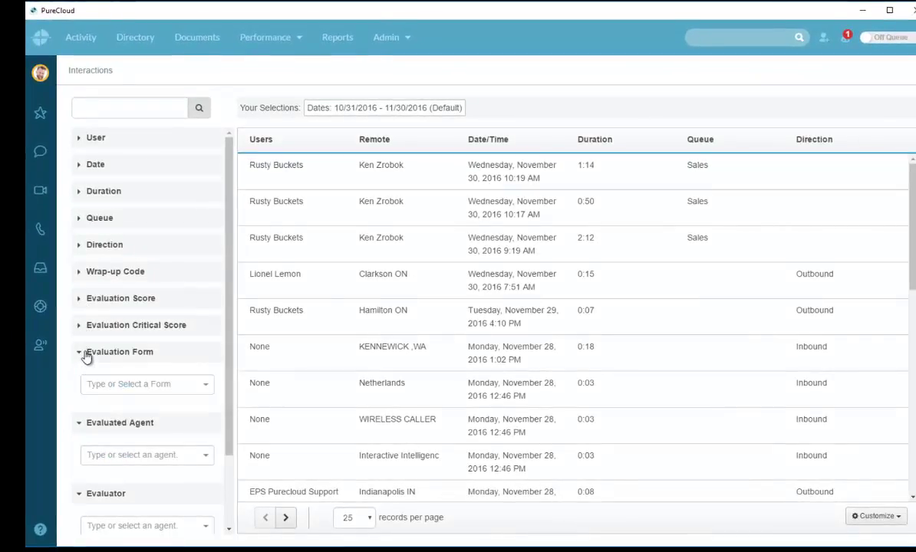
click(87, 355)
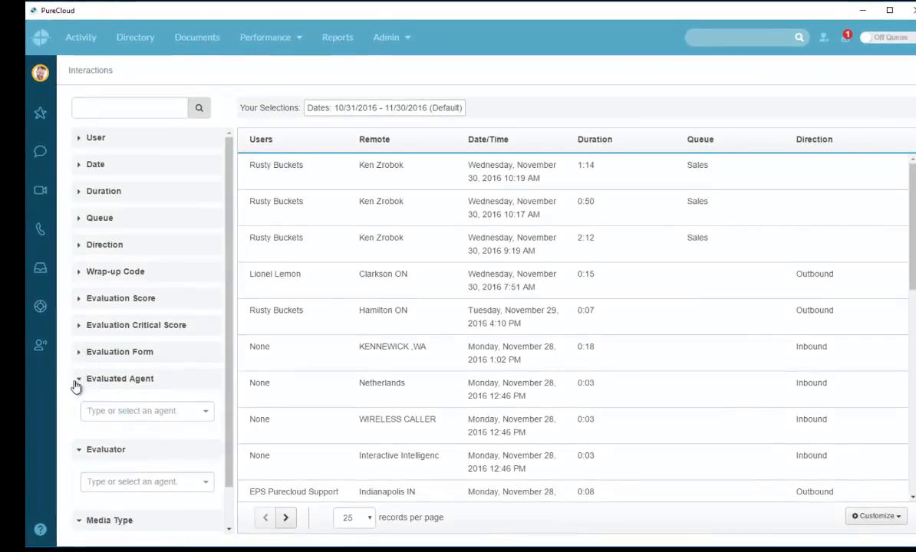
click(84, 380)
click(81, 406)
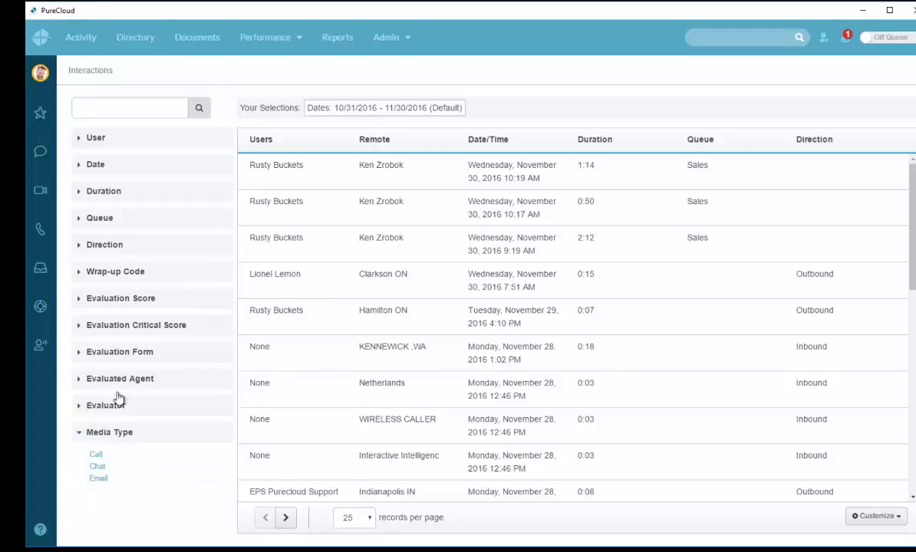
click(82, 433)
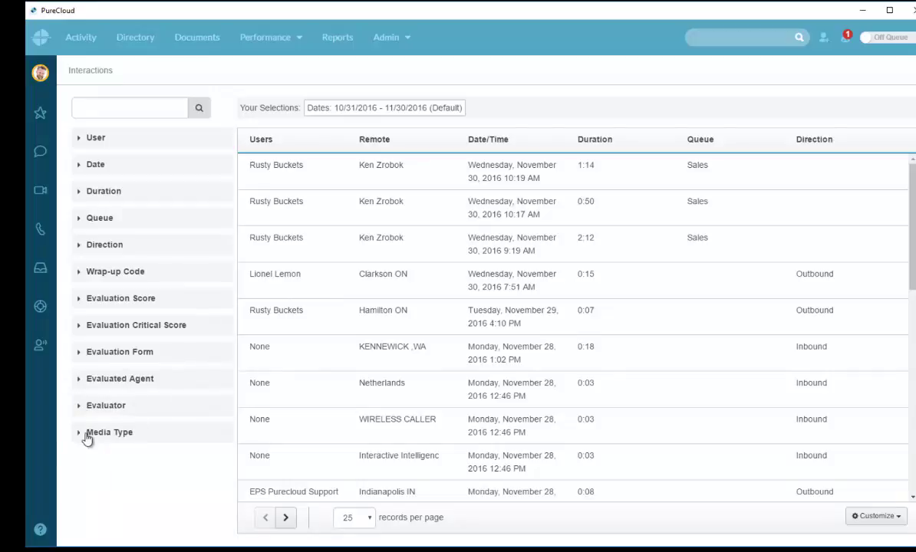
Step: Filter the interactions to Date: Today and Media Type: Email
click(89, 166)
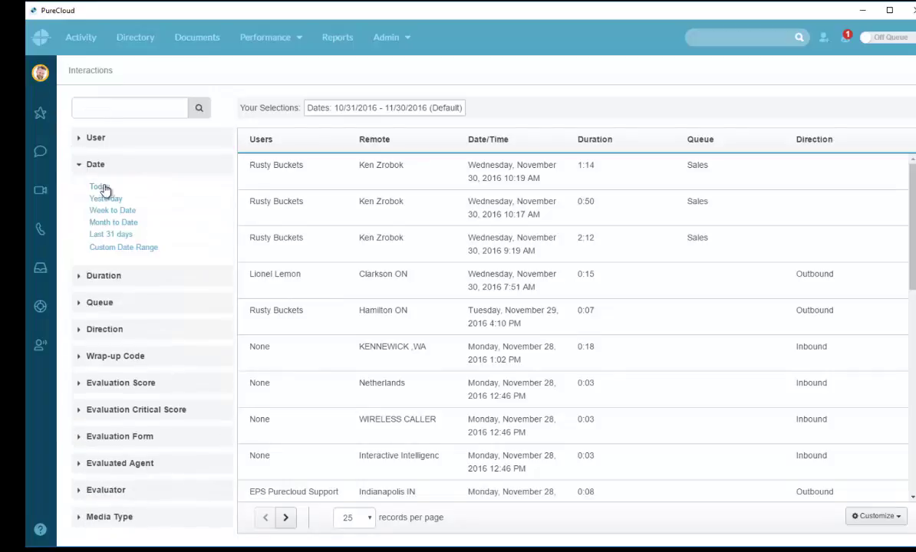
click(99, 188)
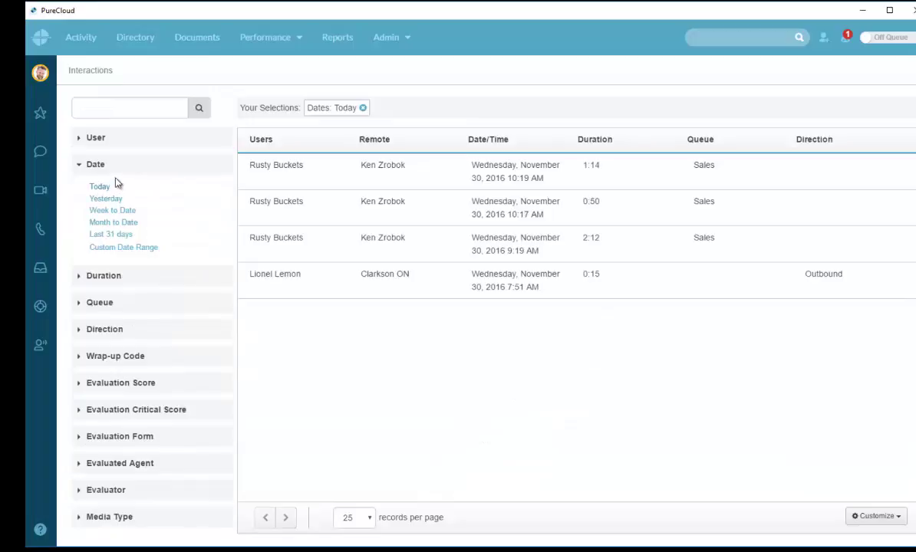
click(115, 517)
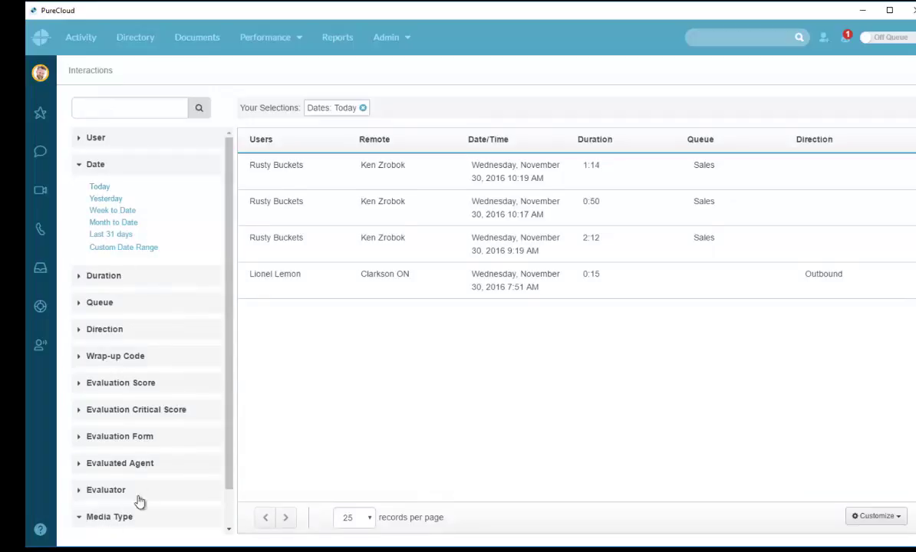
scroll(204, 375, down, 1)
click(96, 523)
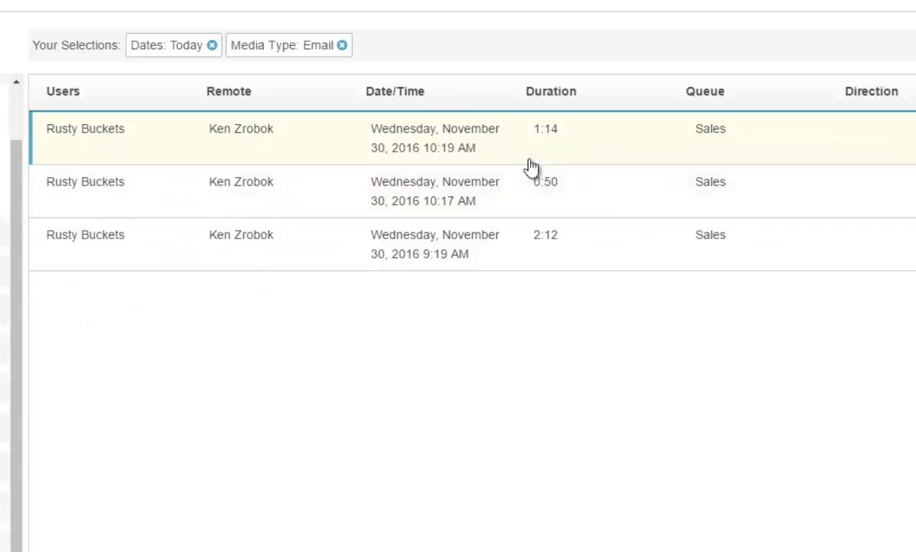
Step: Open the first Sales email interaction and check its 1:14 duration in Details
click(94, 136)
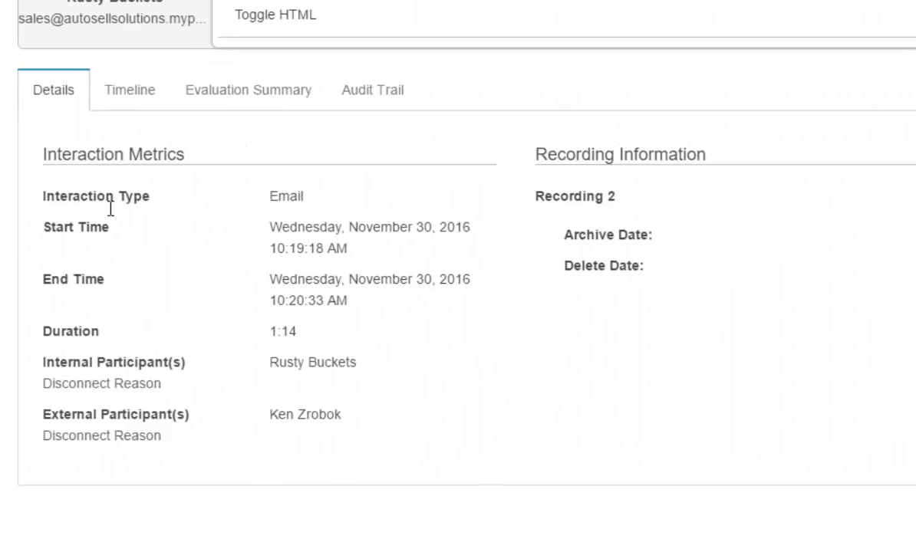
double_click(285, 330)
click(564, 348)
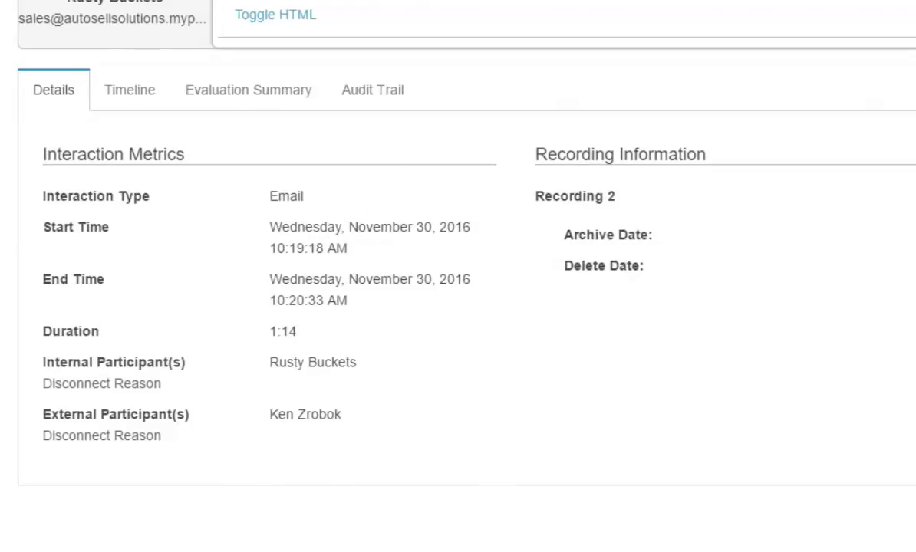
Step: Review the conversation timeline, panning and zooming across the Alert, Interact and Wrap-up stages
click(129, 93)
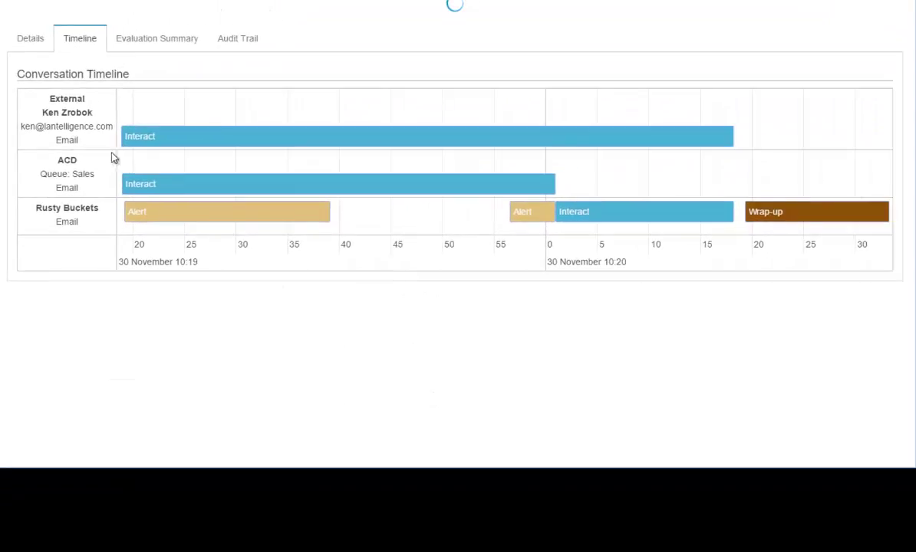
scroll(123, 149, up, 2)
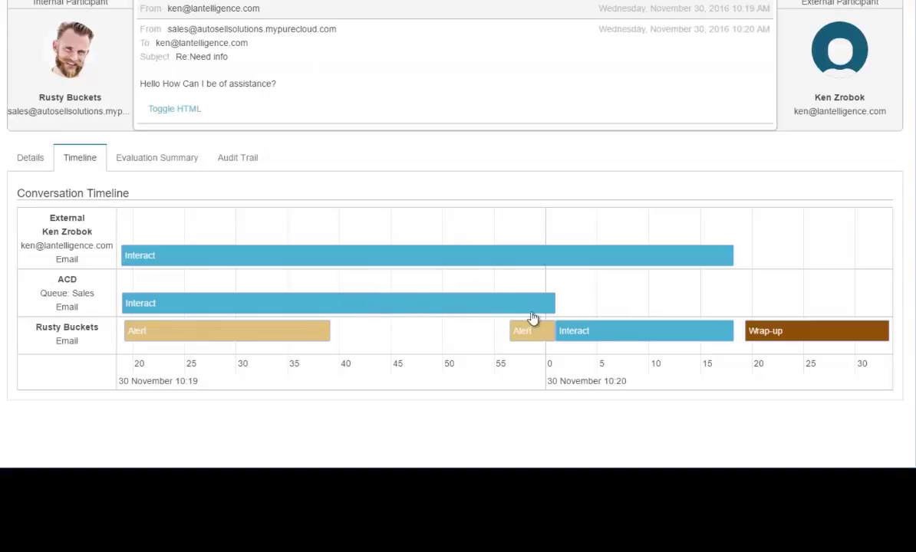
mouse_move(519, 335)
drag(790, 347, 752, 347)
scroll(491, 333, up, 2)
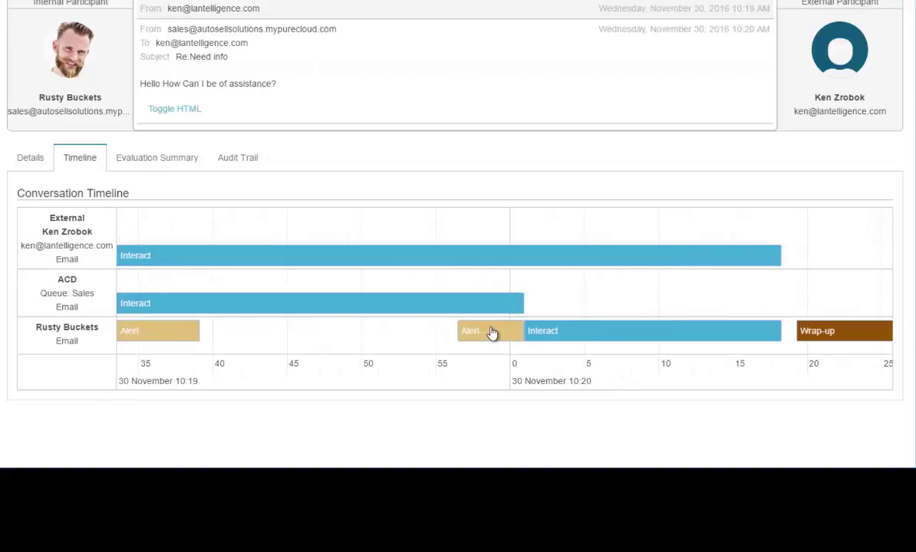
scroll(491, 333, down, 2)
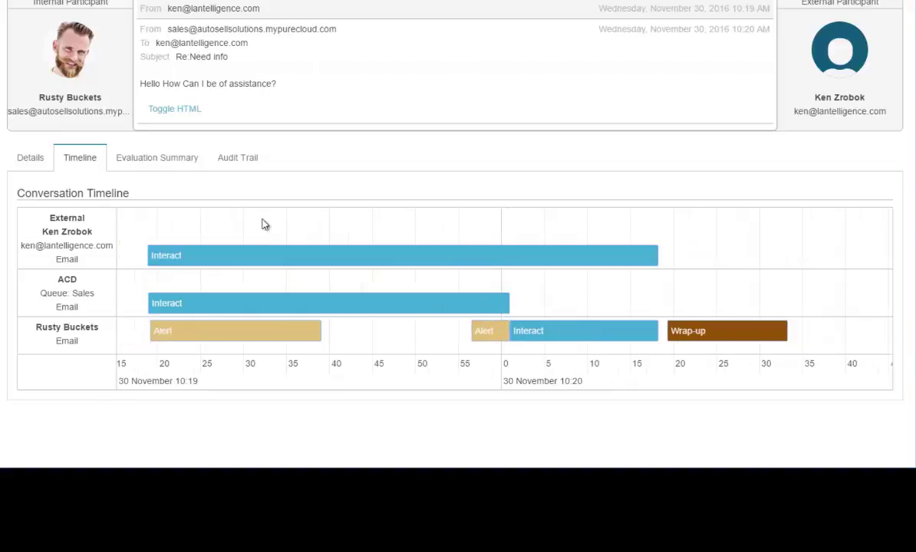
Step: Confirm the Evaluation Summary shows no evaluations, then return to the interaction's Details
click(142, 161)
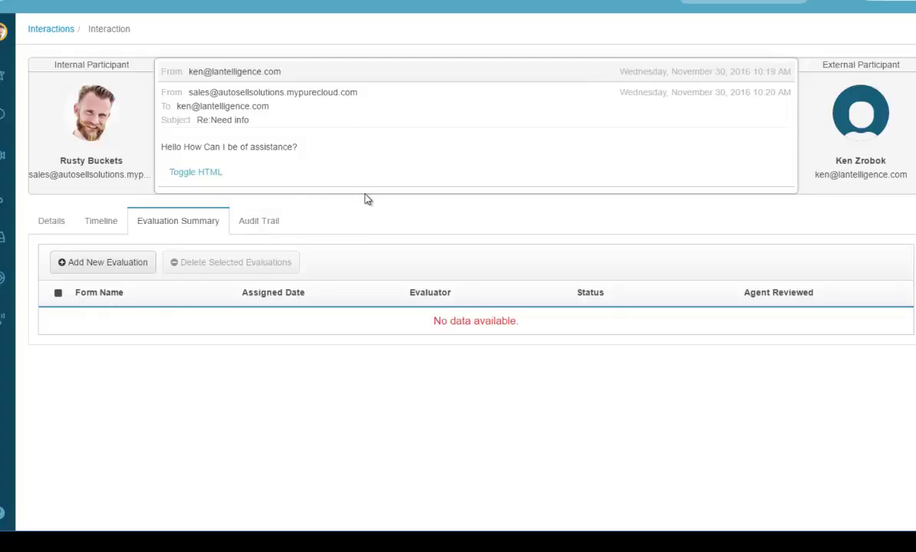
click(55, 223)
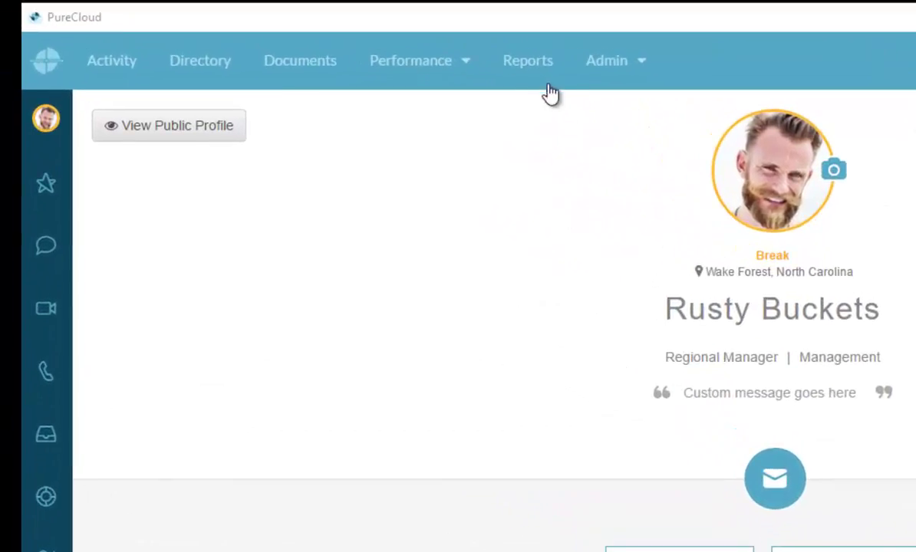
Step: Create a new Queue Metrics Daily Report from Queue Reports and start naming it 'Email Daily Report'
click(537, 70)
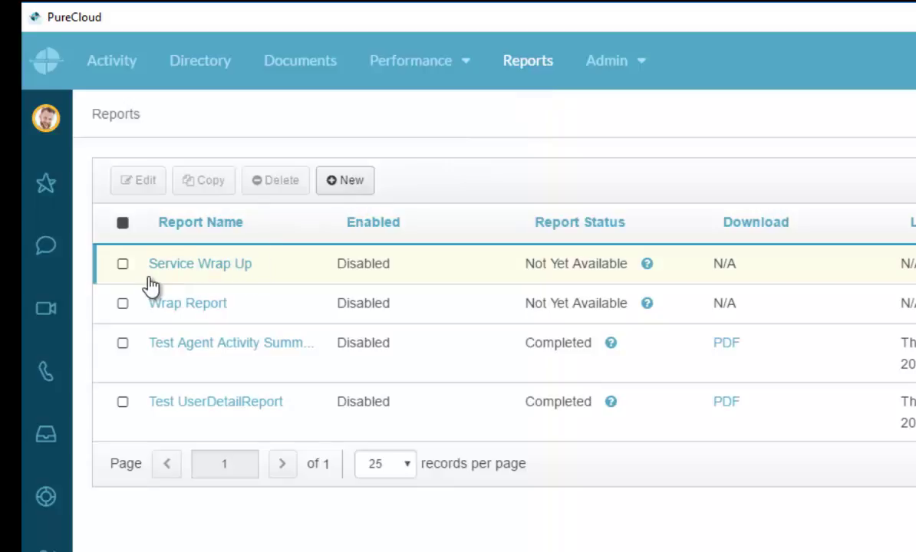
click(343, 184)
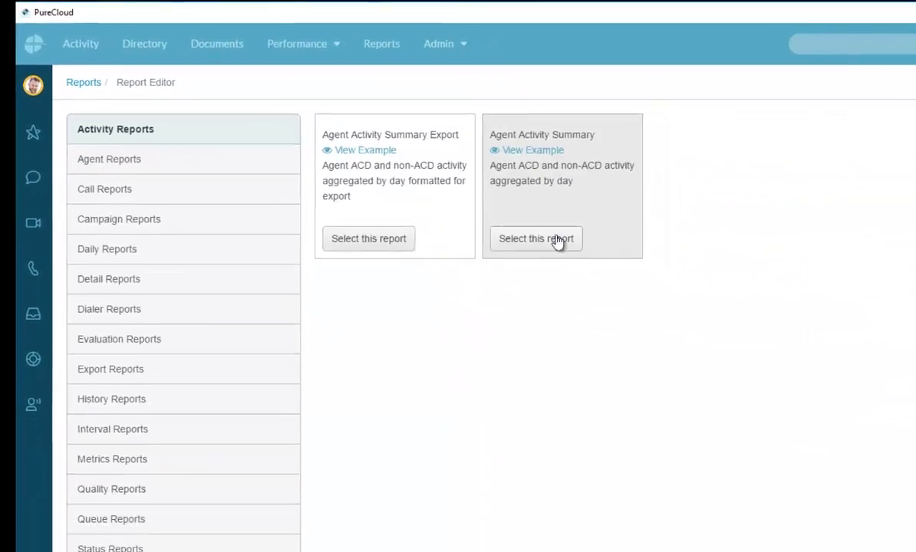
scroll(222, 368, down, 2)
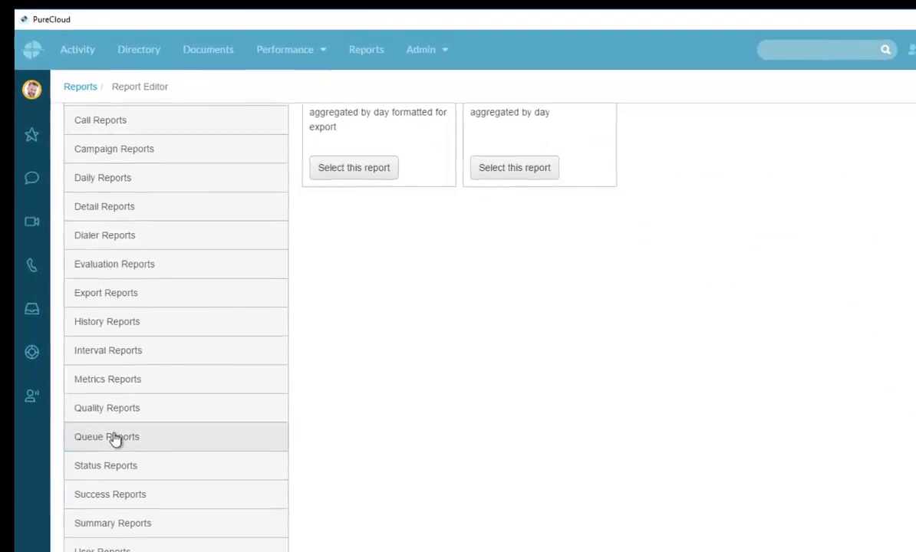
click(114, 439)
scroll(690, 337, up, 2)
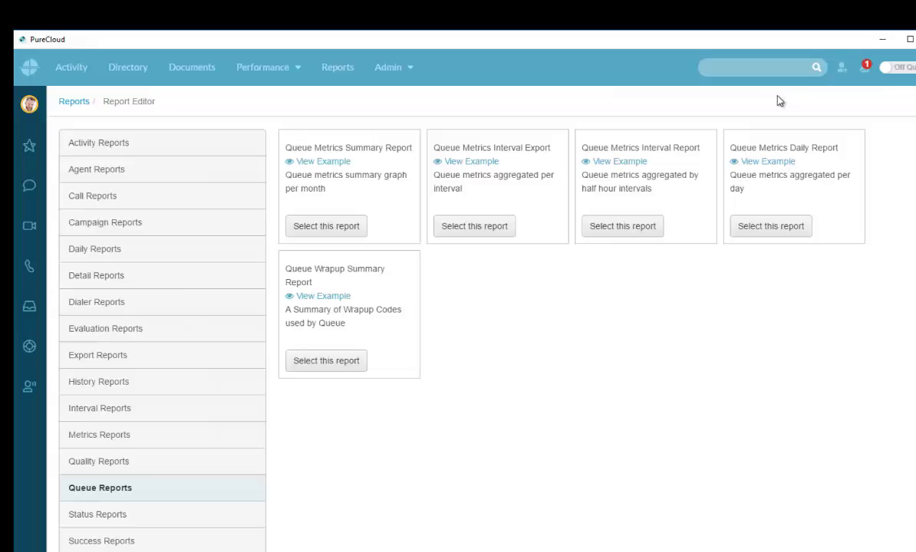
click(773, 230)
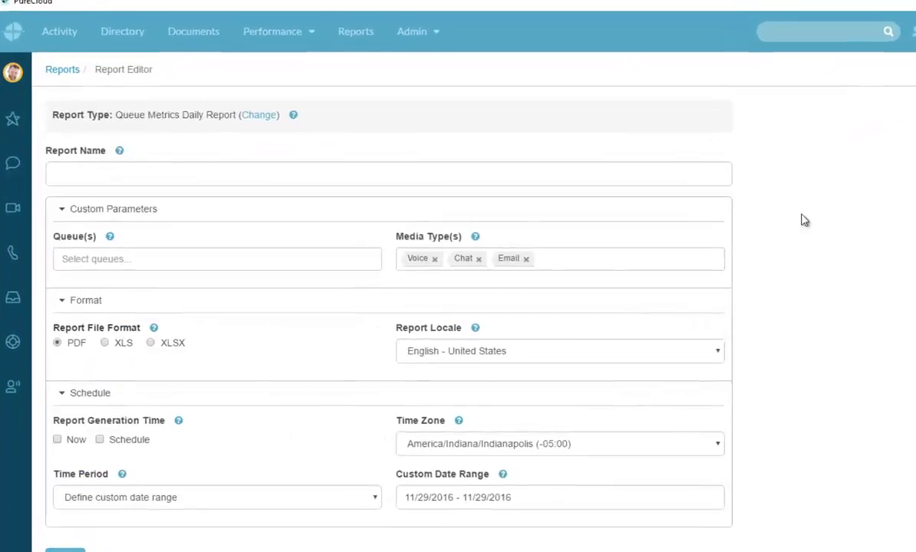
click(244, 172)
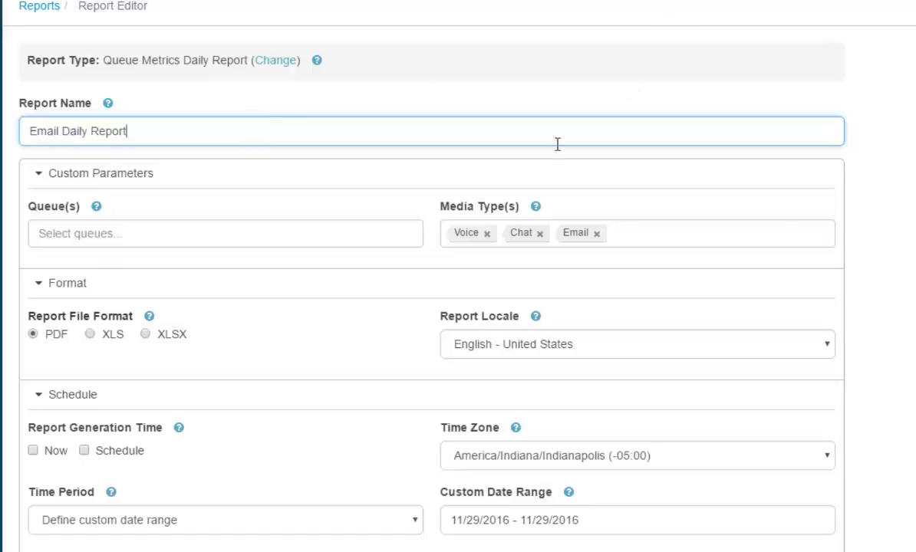
Step: Limit the report to Email and the Sales queue, run it Now for Today, and save
click(486, 234)
click(487, 233)
click(62, 240)
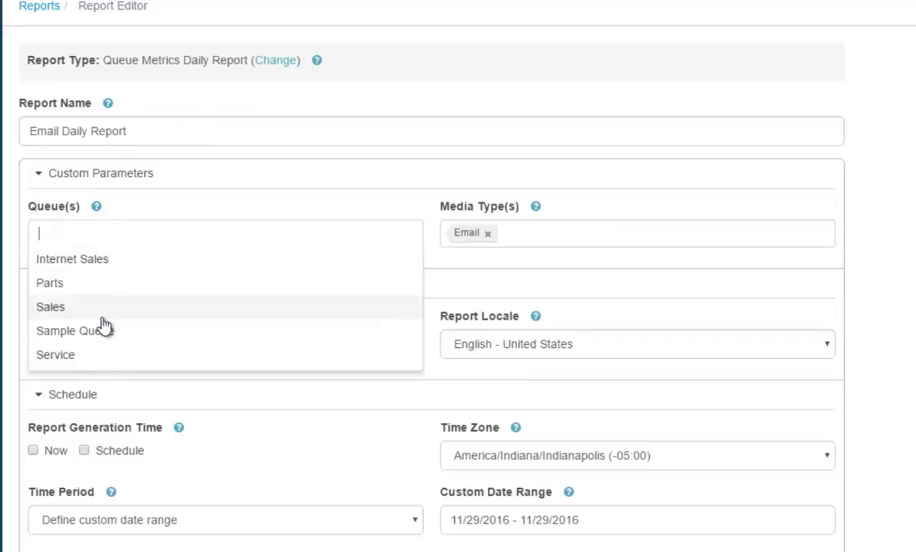
click(100, 307)
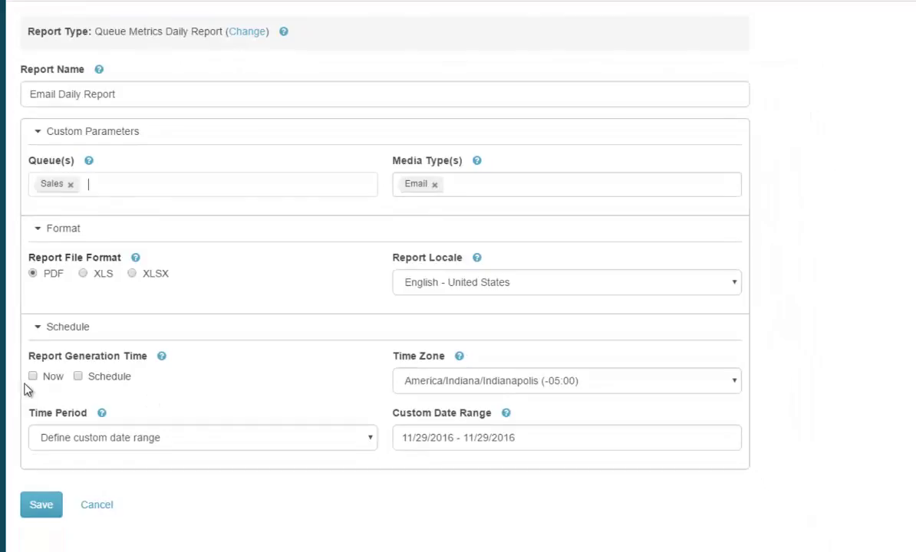
click(33, 377)
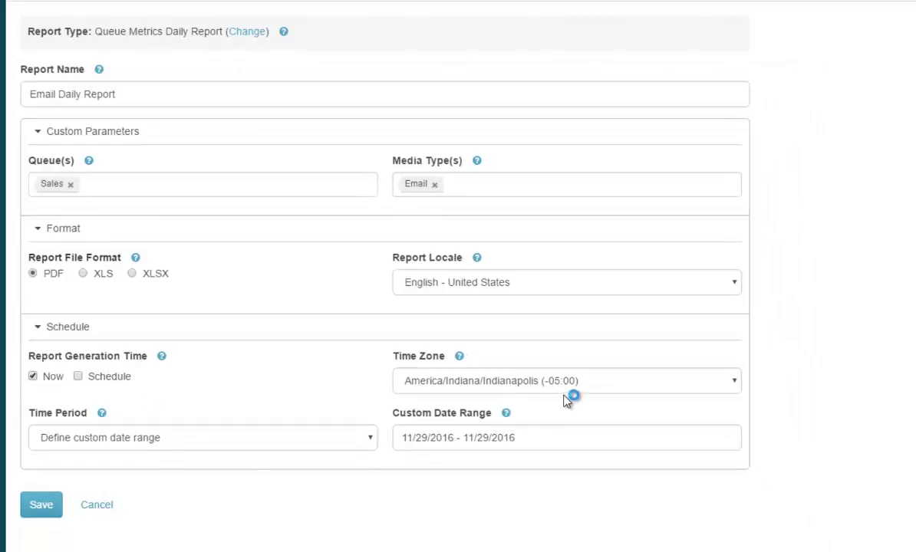
click(330, 438)
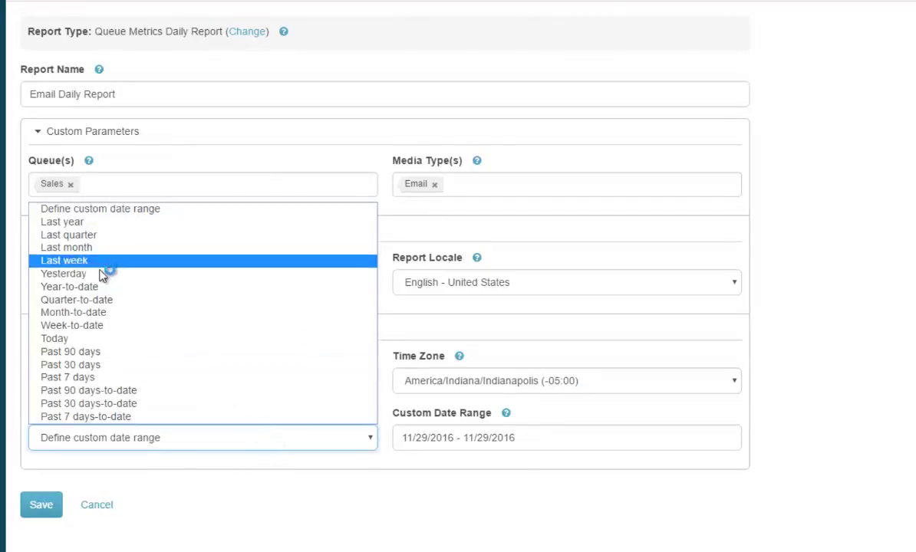
click(60, 339)
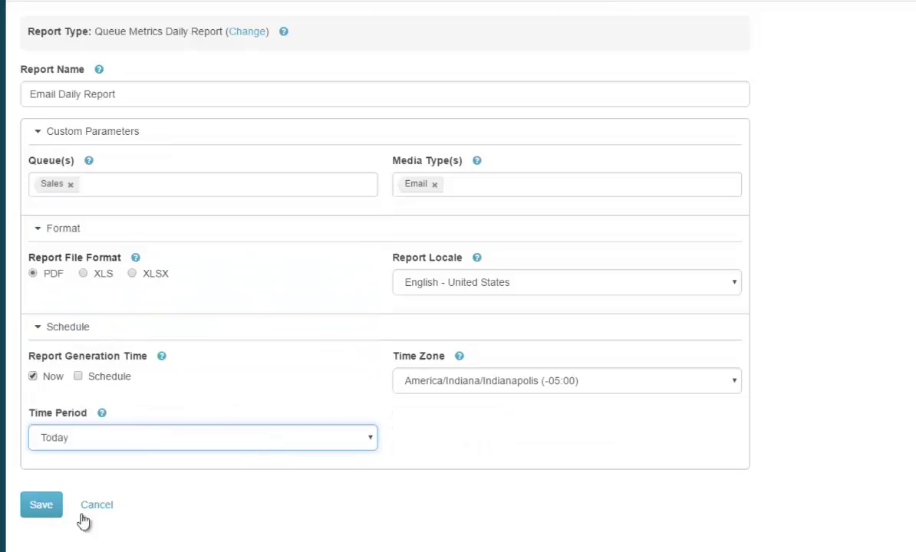
click(38, 506)
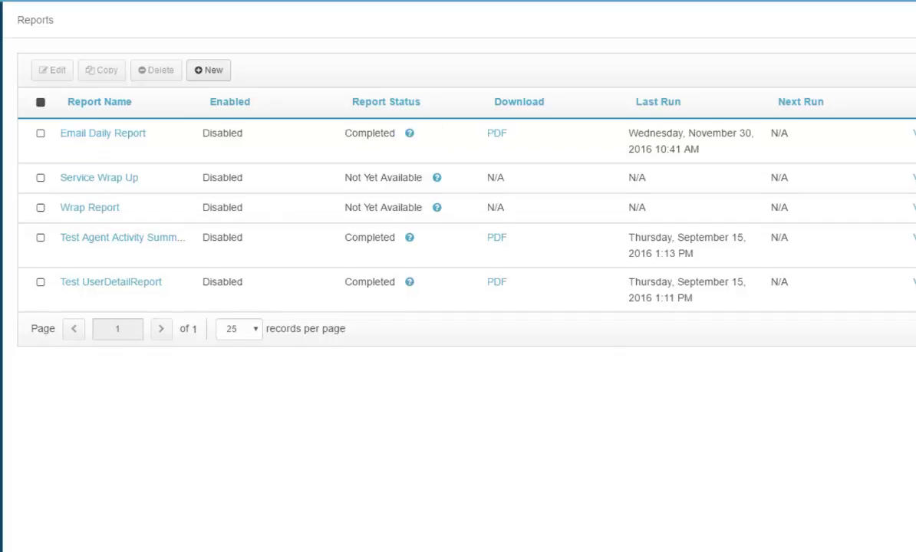
Step: Open the Email Daily Report's PDF from the Reports list
click(497, 136)
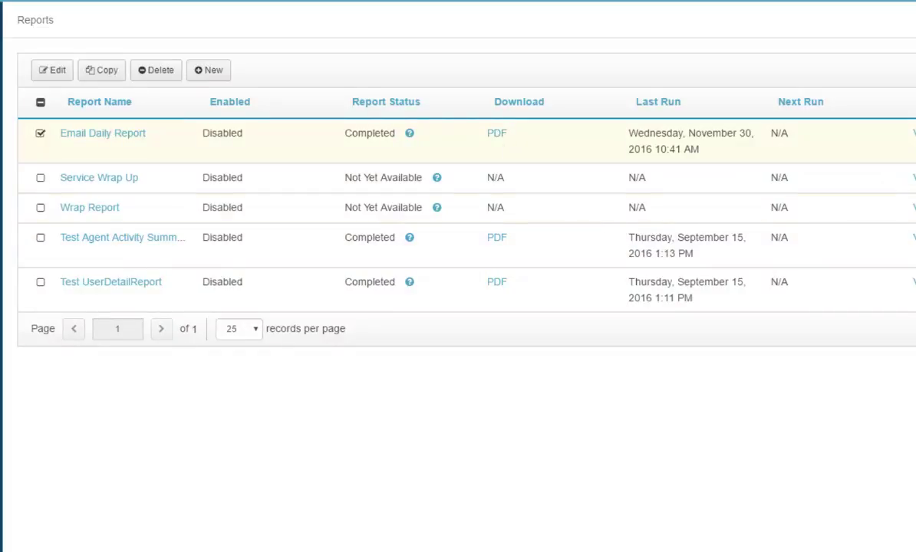